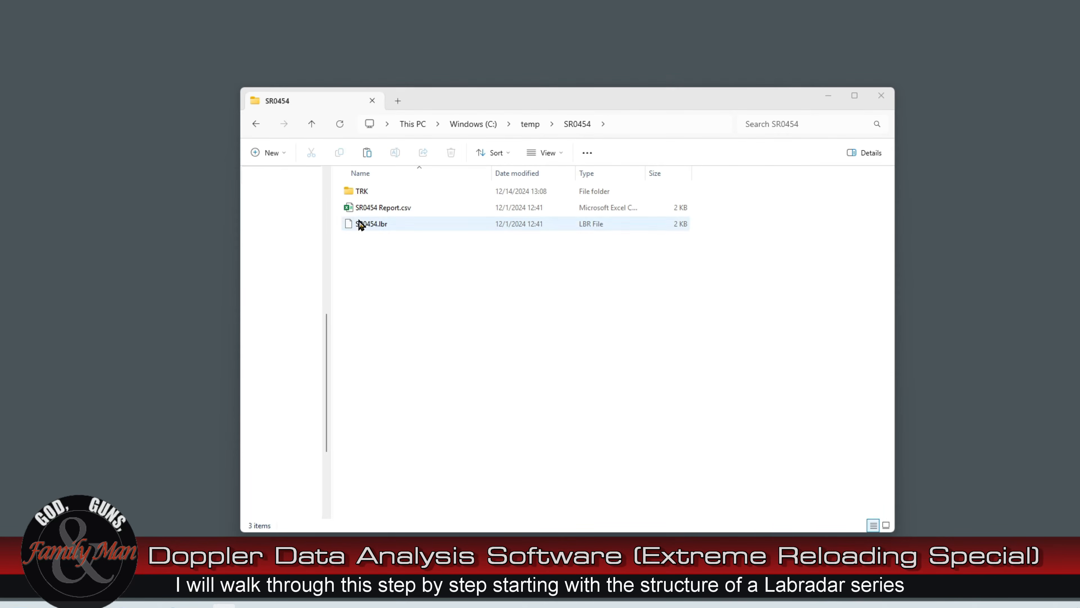
Open SR0454 Report.csv and highlight the Shot ID and V0 cells of shots 1 and 4 in yellow.
double_click(364, 209)
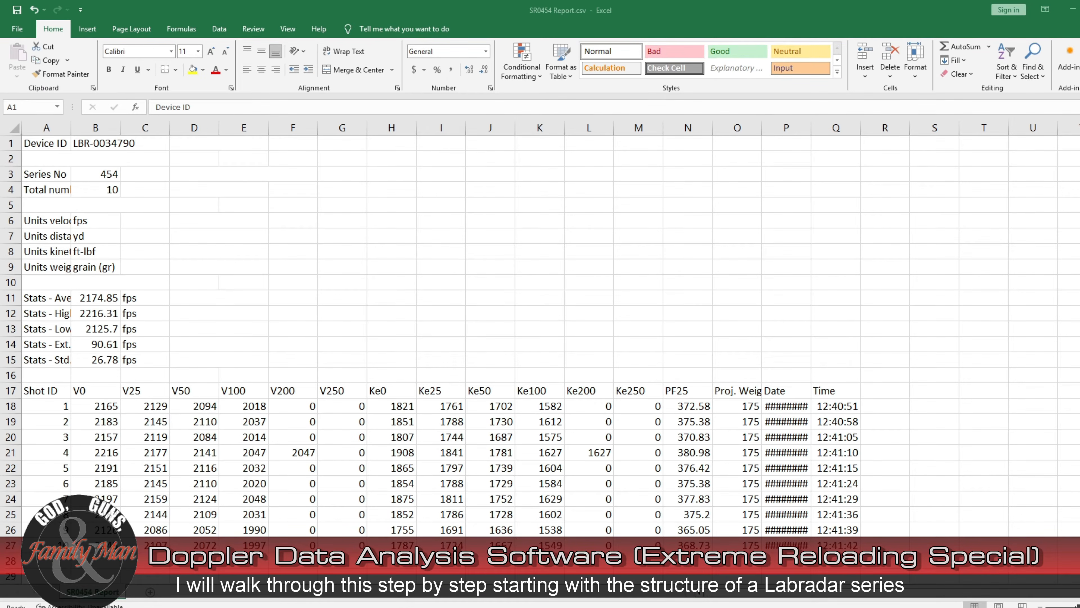
left_click(482, 3)
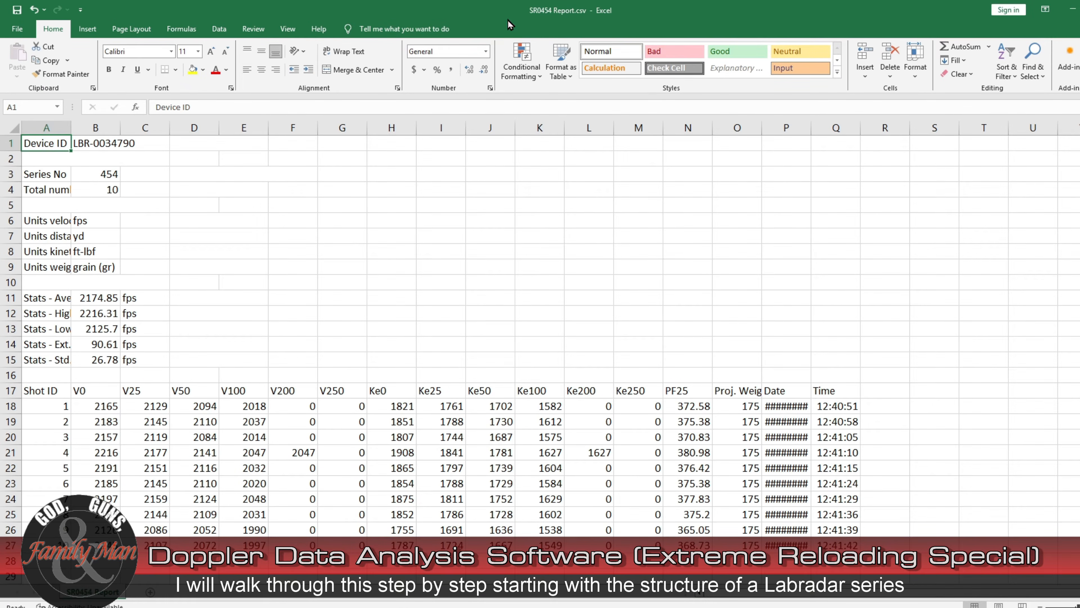
left_click(105, 407)
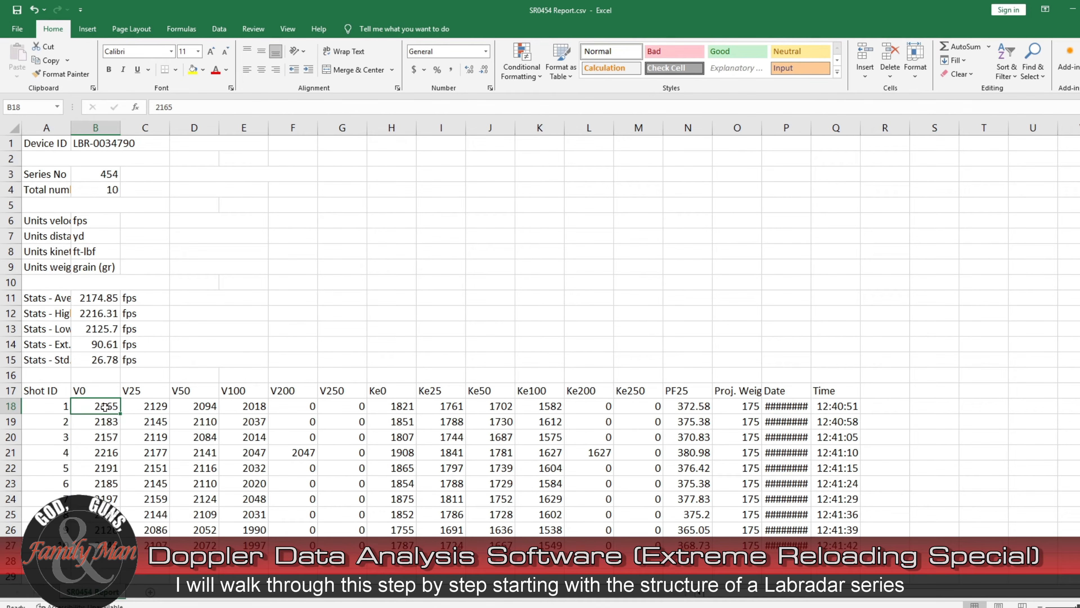
left_click_drag(60, 406, 96, 407)
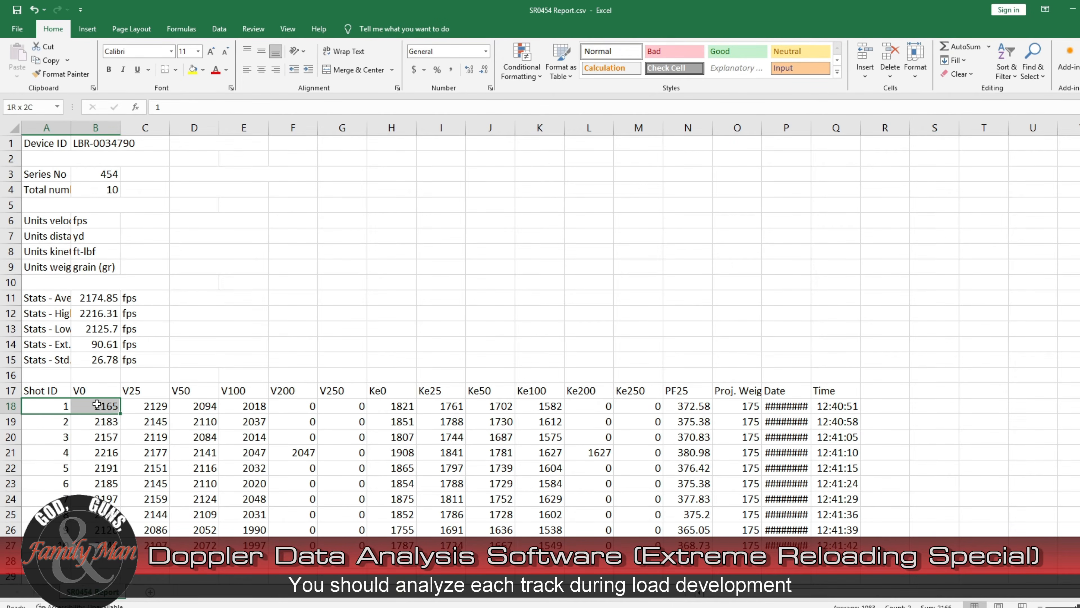
left_click(192, 69)
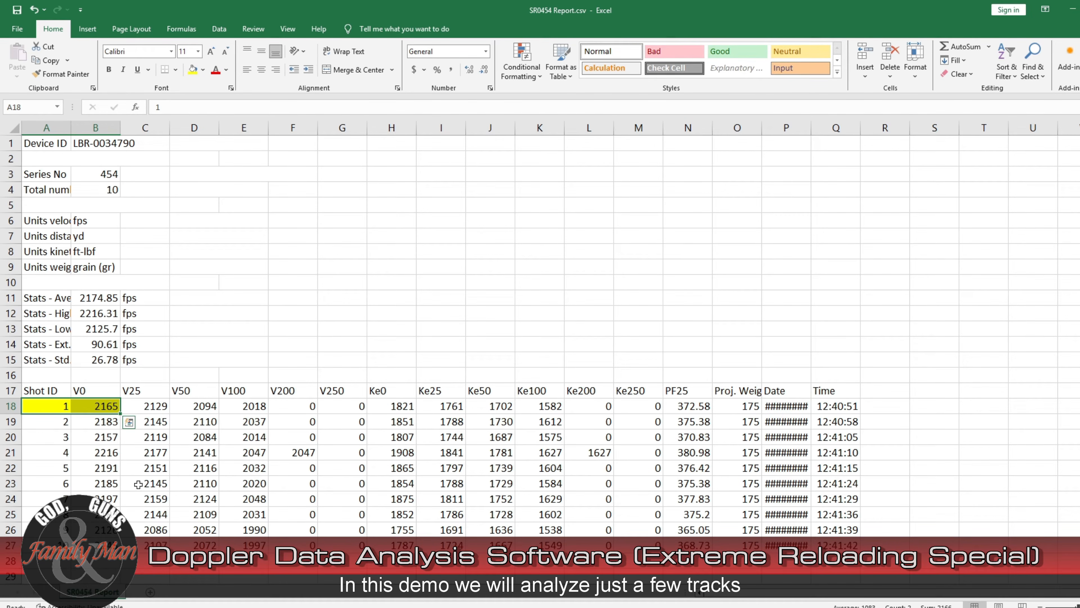
left_click_drag(49, 455, 93, 455)
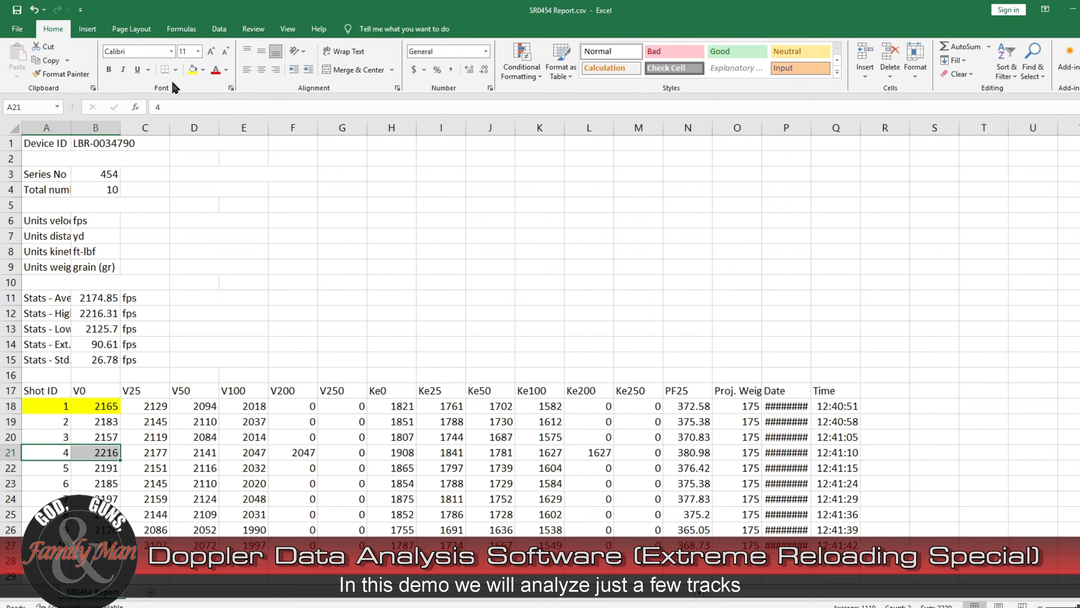
left_click(193, 70)
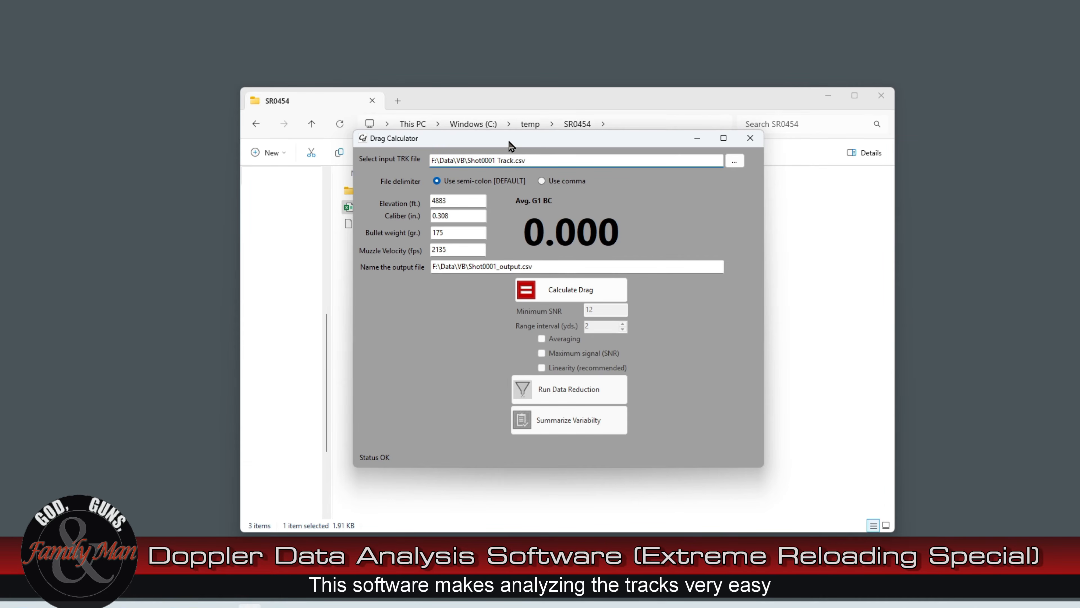
In Drag Calculator, load Shot0001 Track.csv from C:\temp\SR0454\TRK as the input track file.
left_click_drag(508, 142, 579, 162)
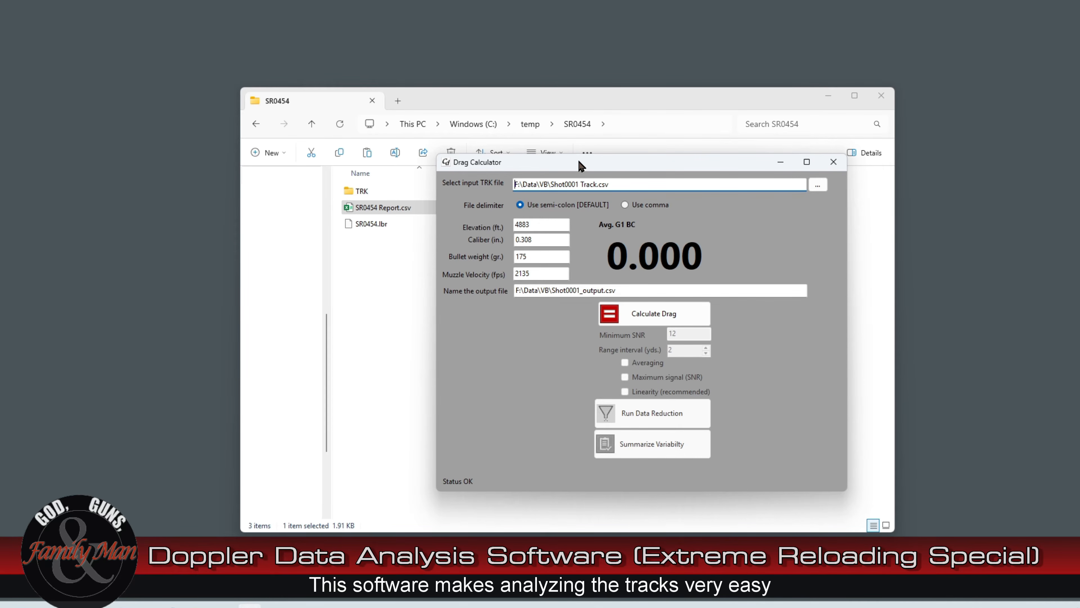
left_click(817, 186)
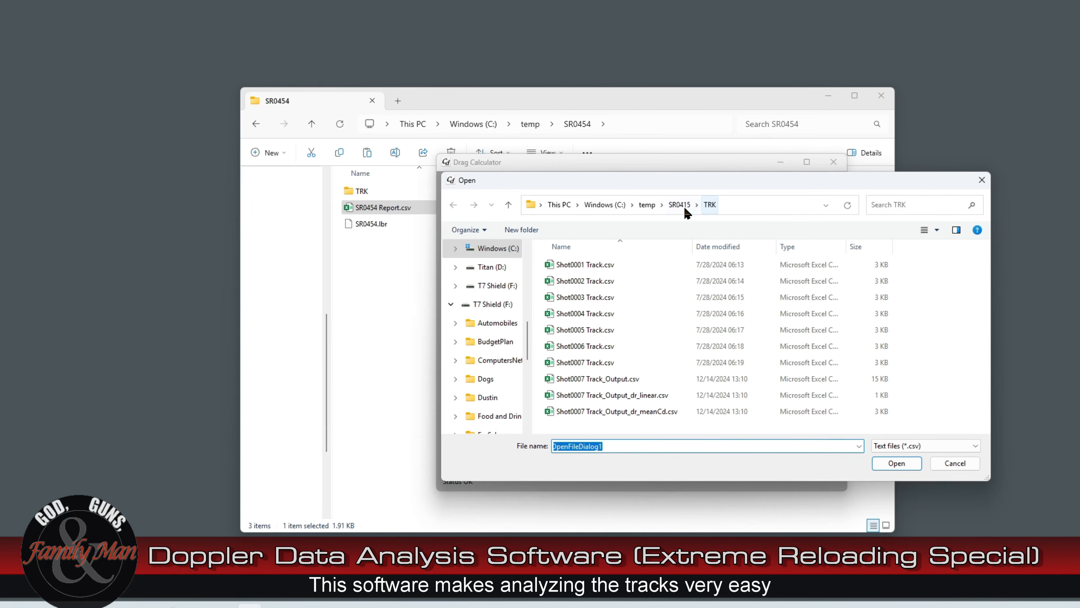
left_click(508, 206)
left_click(647, 205)
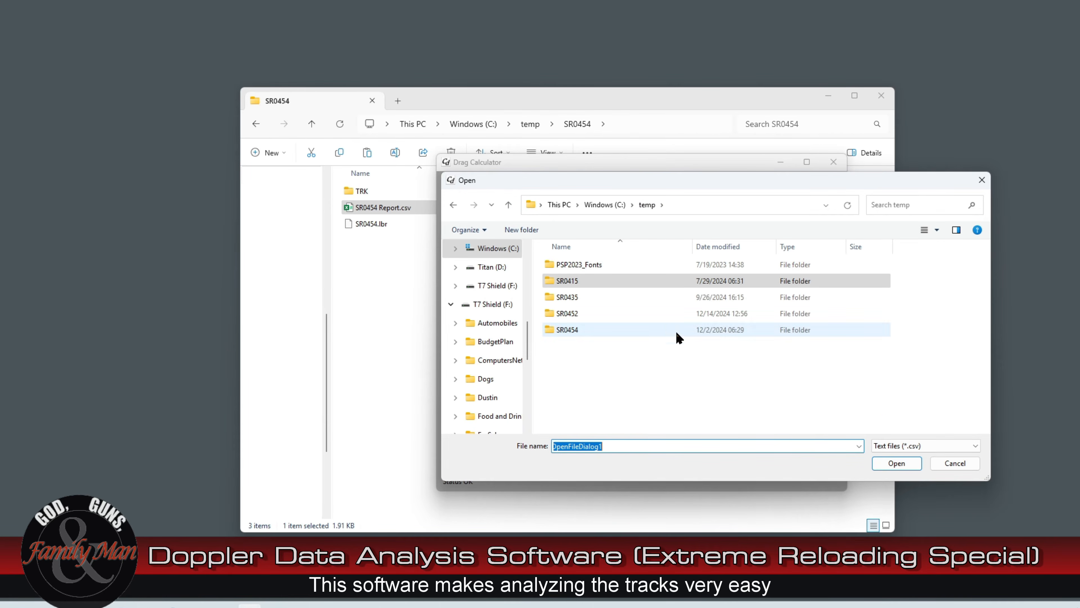
double_click(570, 330)
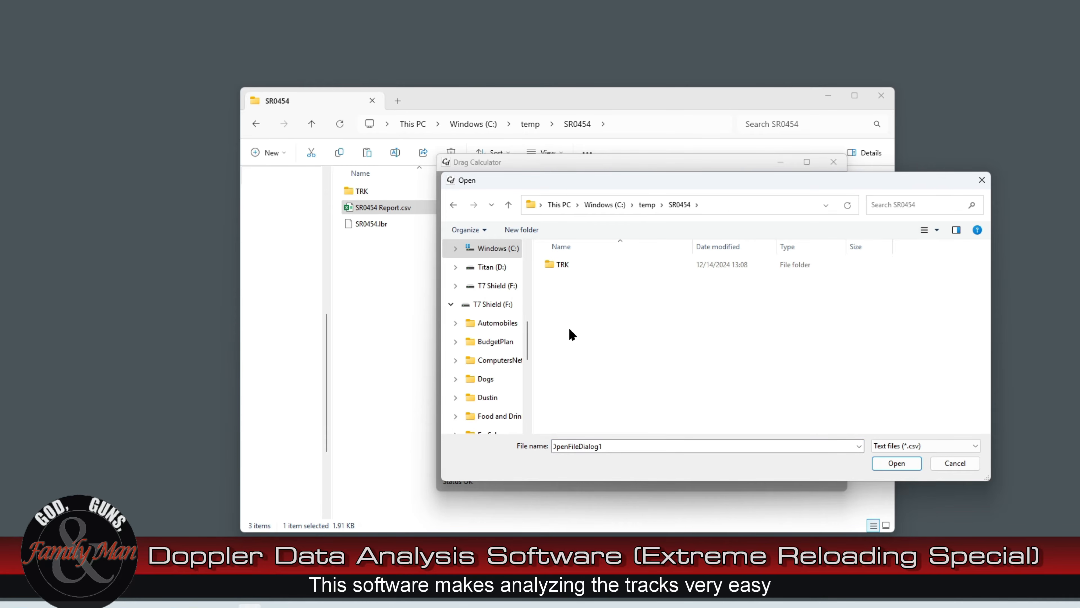
double_click(566, 264)
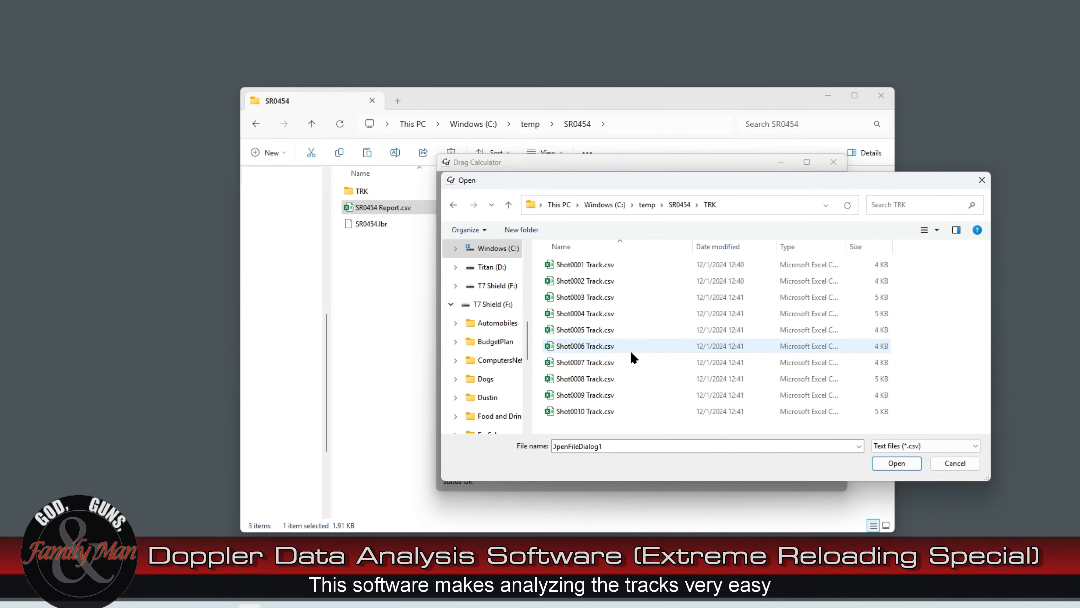
left_click(581, 265)
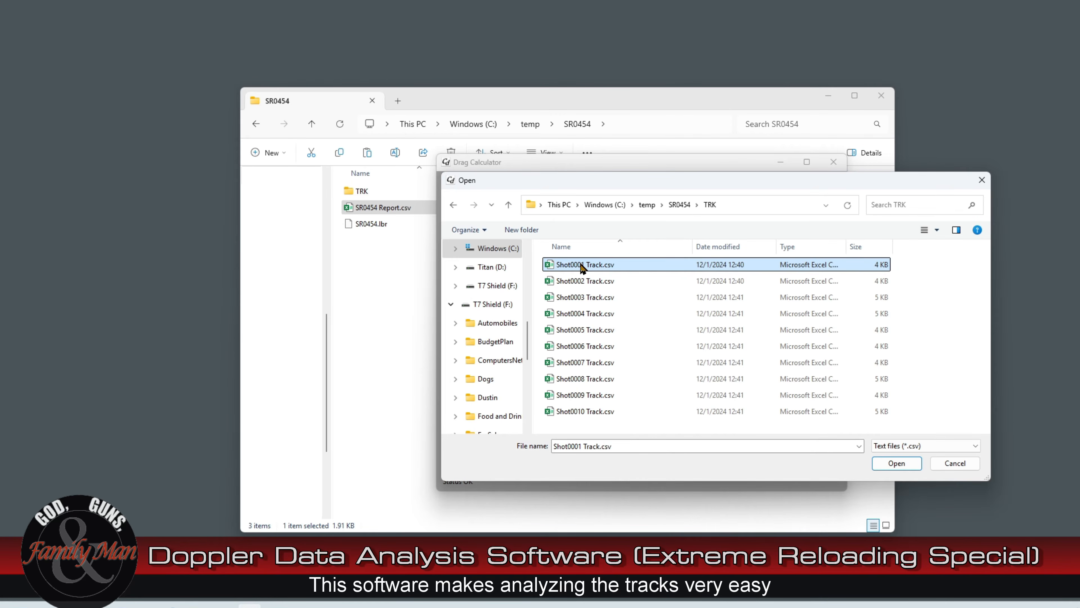
left_click(893, 463)
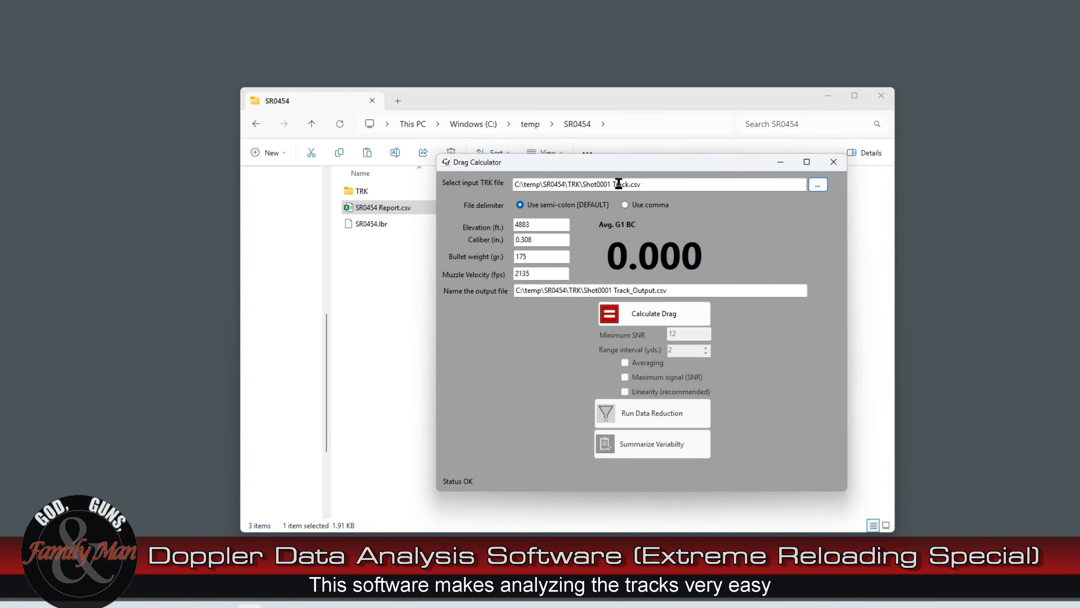
Review the elevation, caliber and bullet weight entries, set the muzzle velocity to 2165 fps and calculate the drag.
double_click(539, 225)
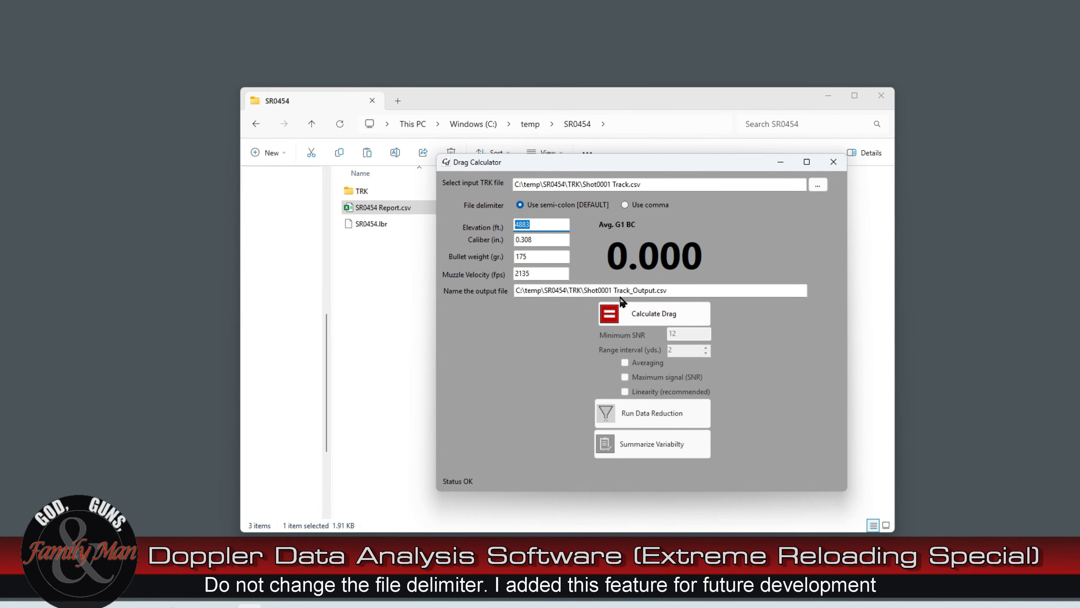
left_click(543, 240)
left_click(537, 259)
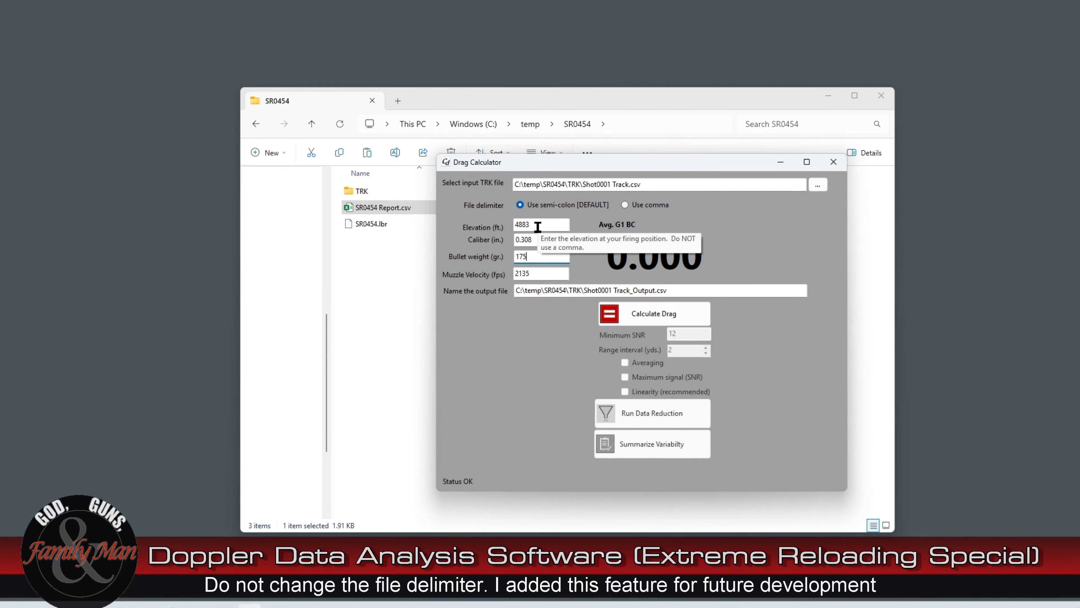
left_click(541, 274)
double_click(541, 274)
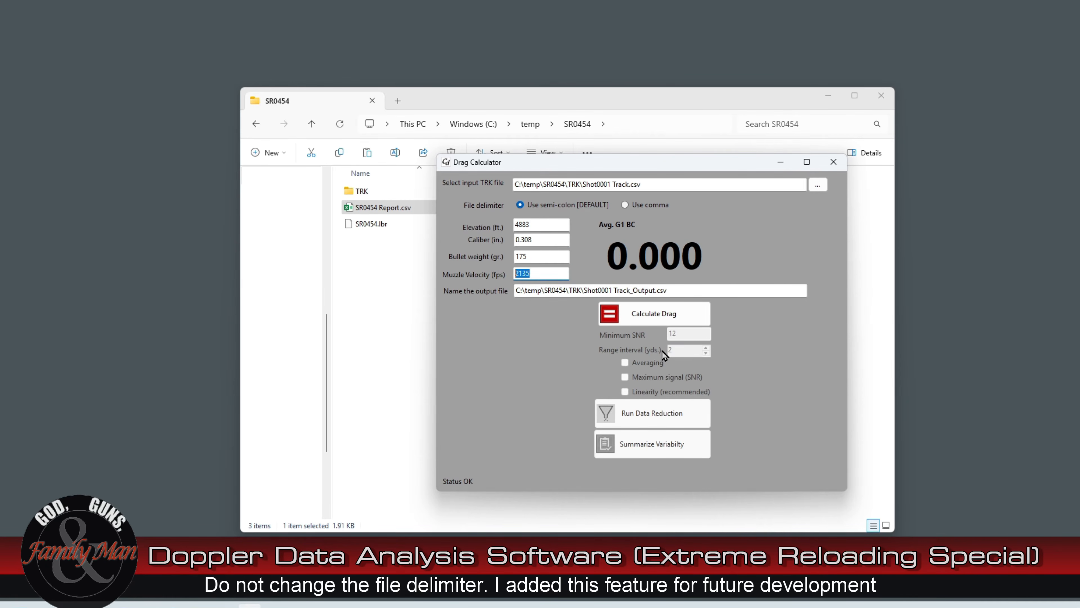
type("2165")
mouse_move(580, 298)
mouse_move(641, 293)
left_click(655, 313)
Run the data reduction on the shot 1 results with the Linearity method and summarize the variability.
mouse_move(705, 351)
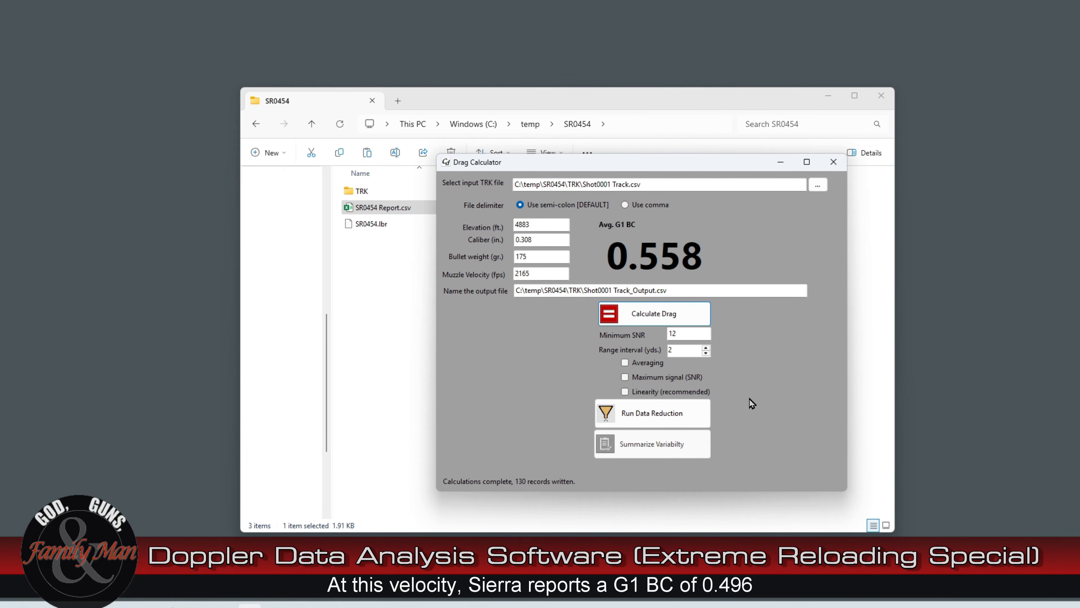
mouse_move(638, 363)
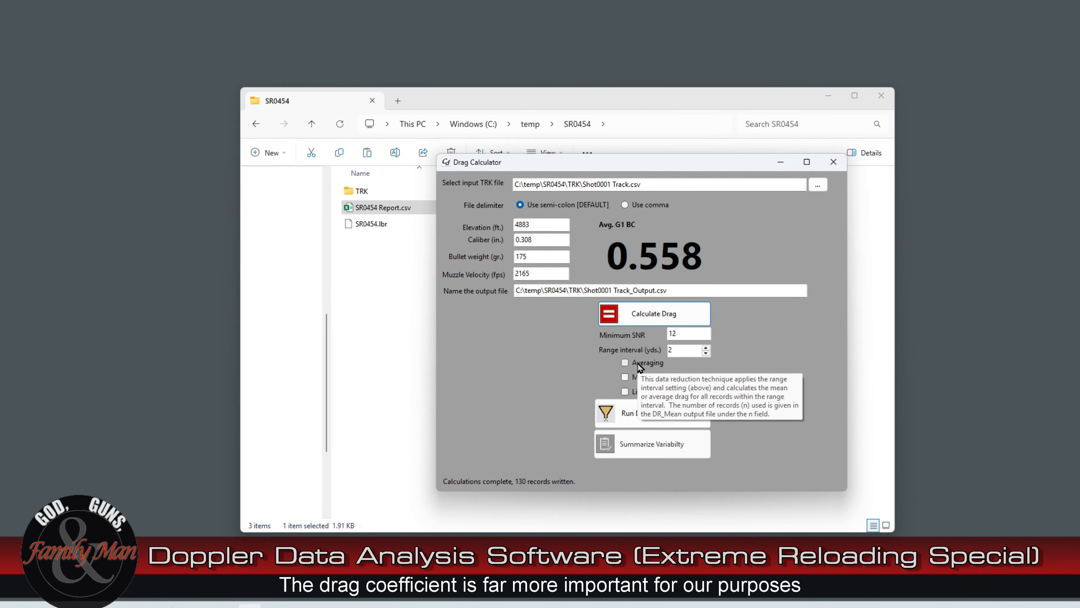
mouse_move(678, 379)
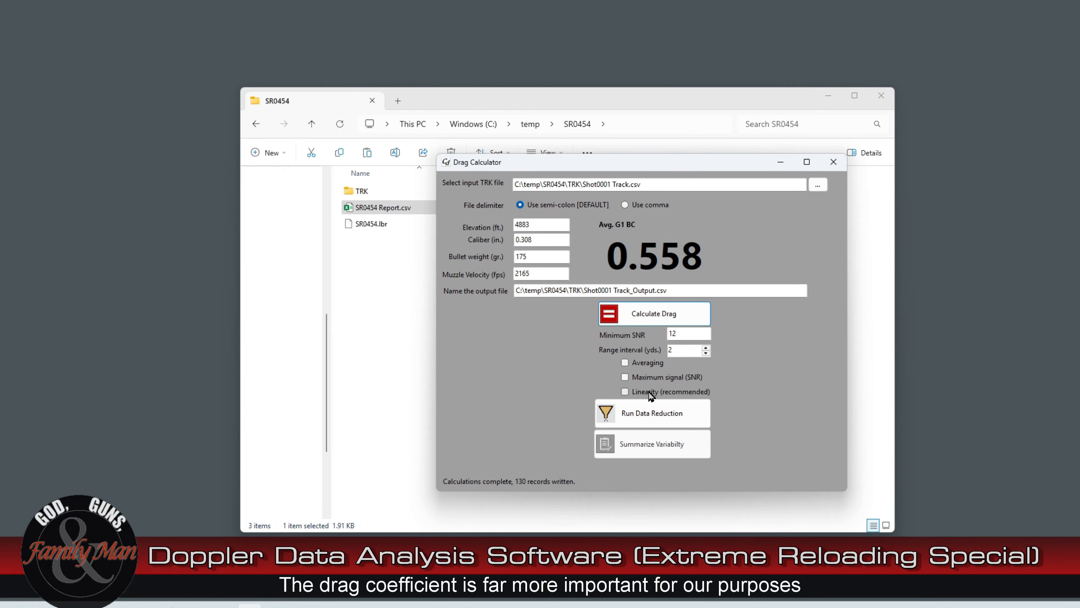
mouse_move(651, 395)
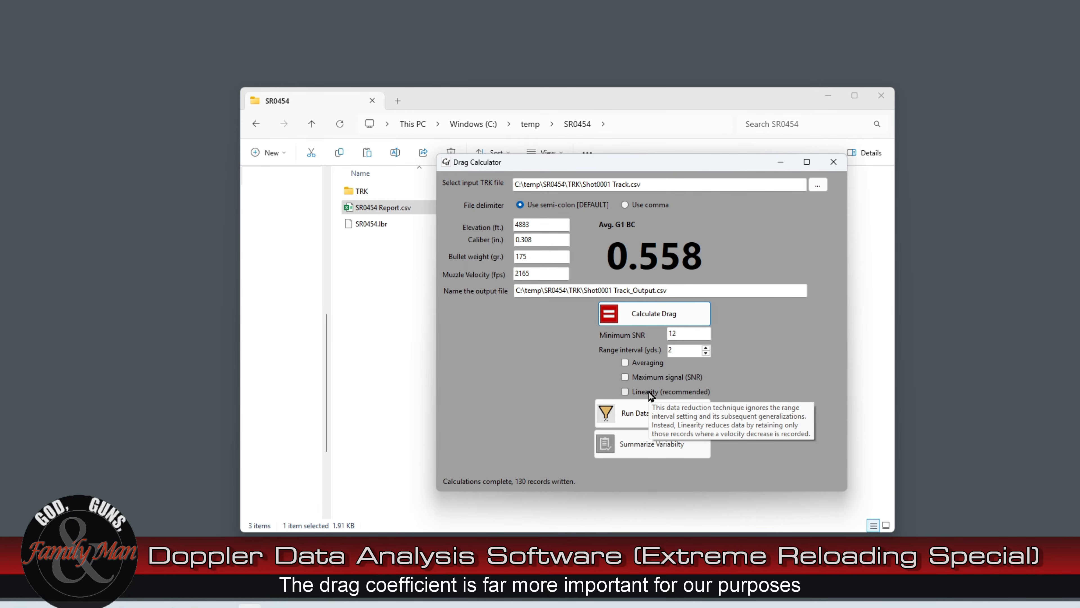
left_click(625, 394)
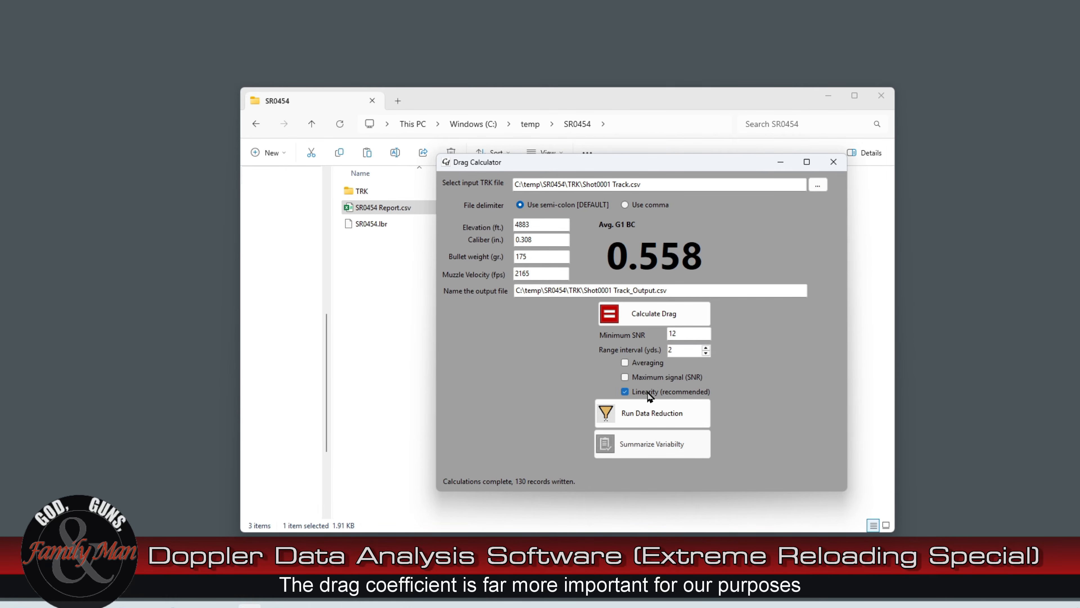
left_click(643, 412)
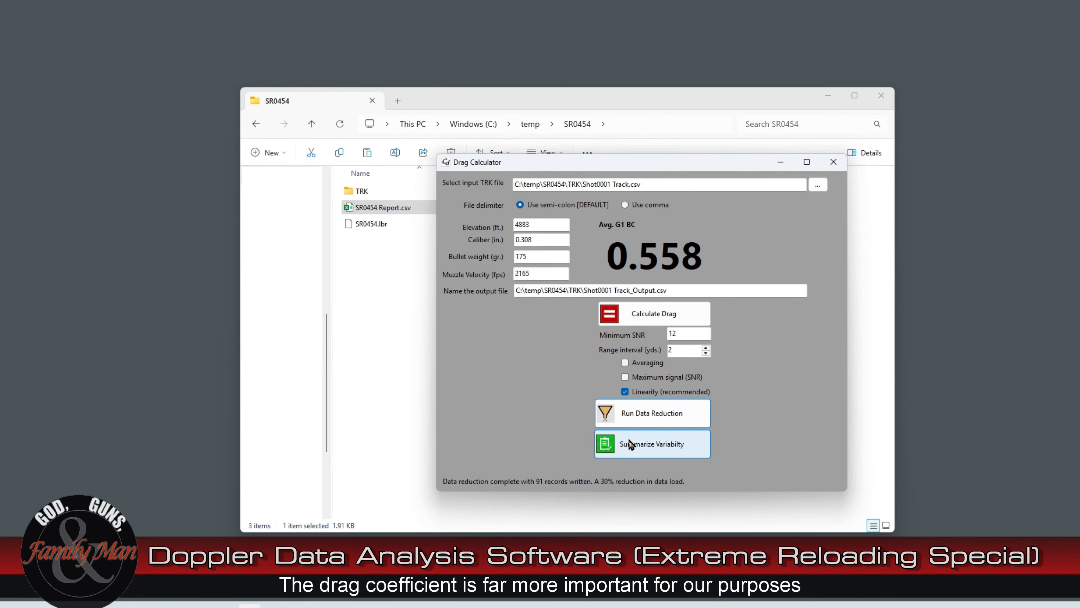
left_click(646, 449)
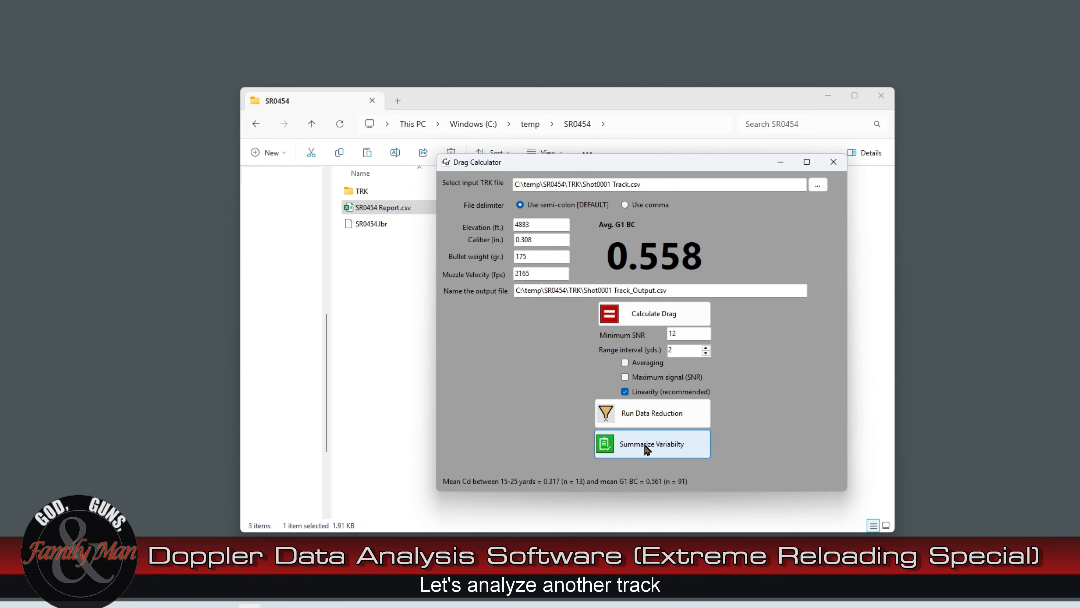
Load Shot0004 Track.csv as the input track file and set the muzzle velocity to 2216 fps.
left_click(818, 184)
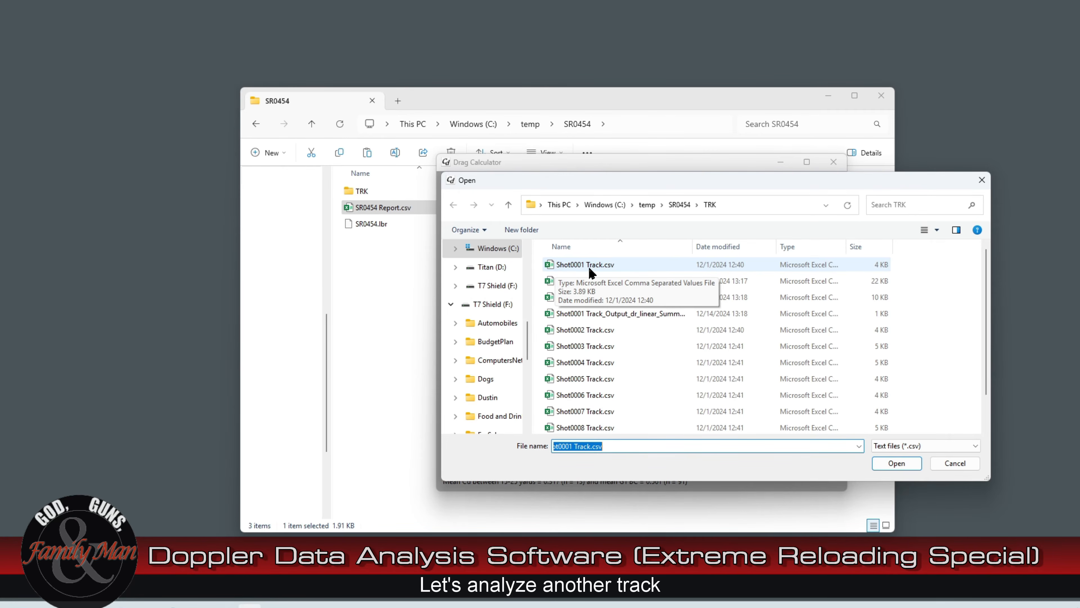
left_click(578, 361)
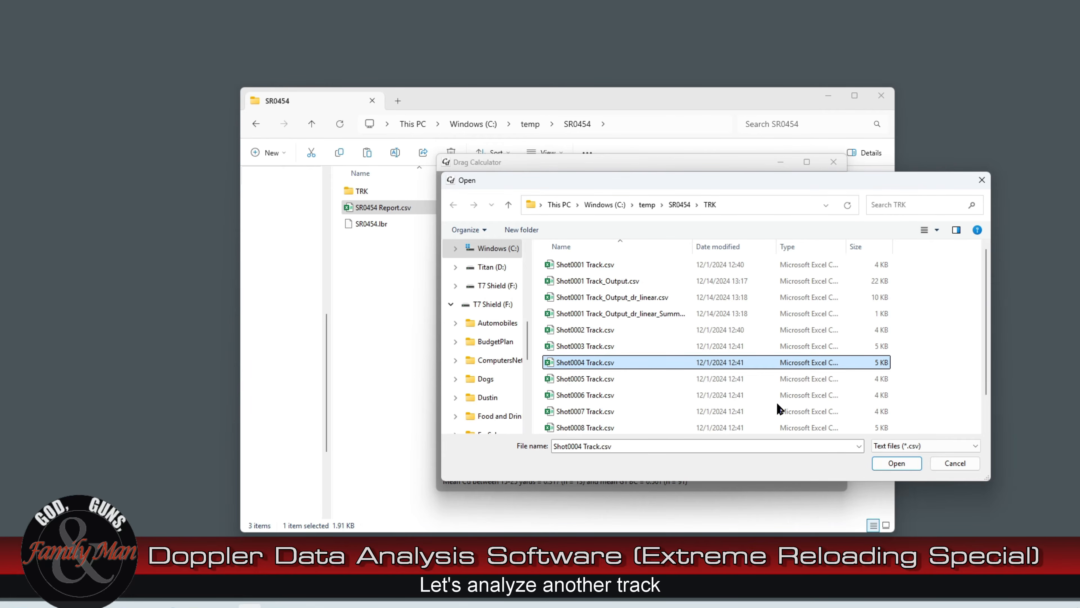
left_click(891, 466)
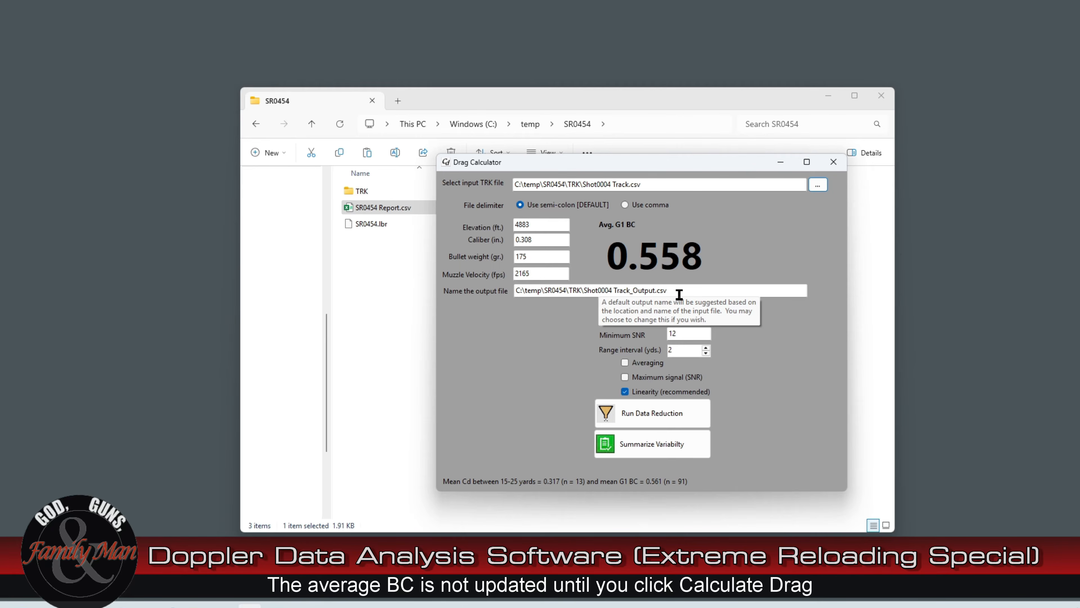
left_click_drag(564, 275, 458, 272)
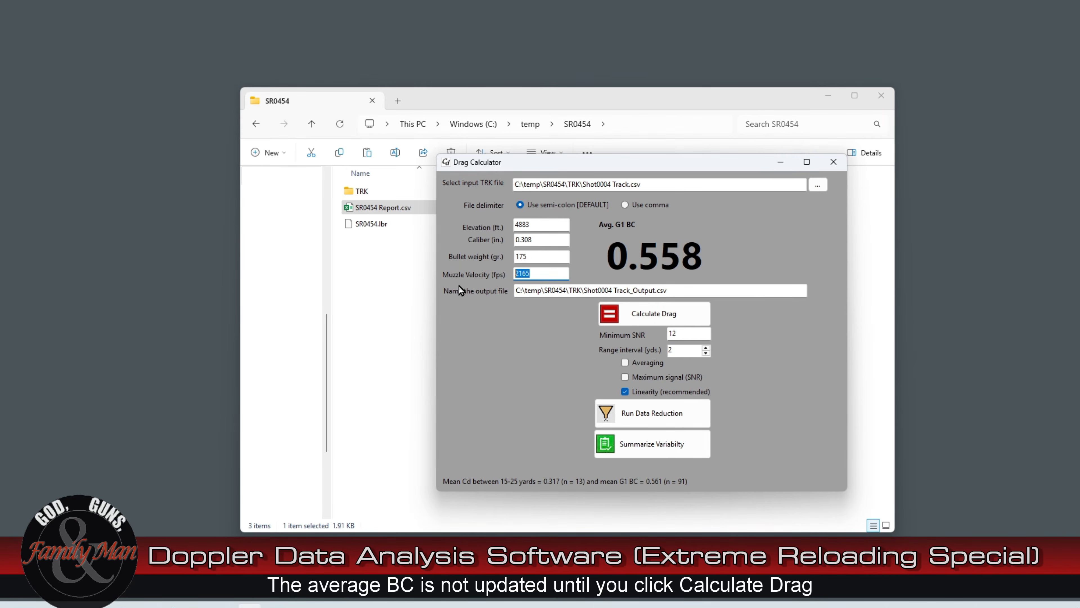
type("2216")
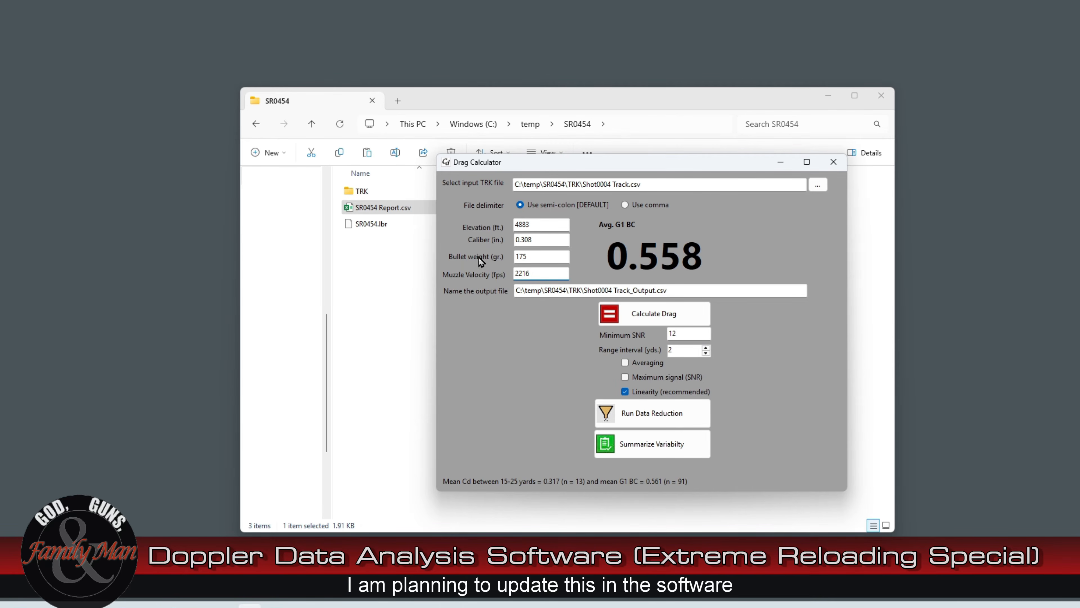
Run the drag calculation, Linearity data reduction and variability summary for the Shot0004 track.
left_click(646, 318)
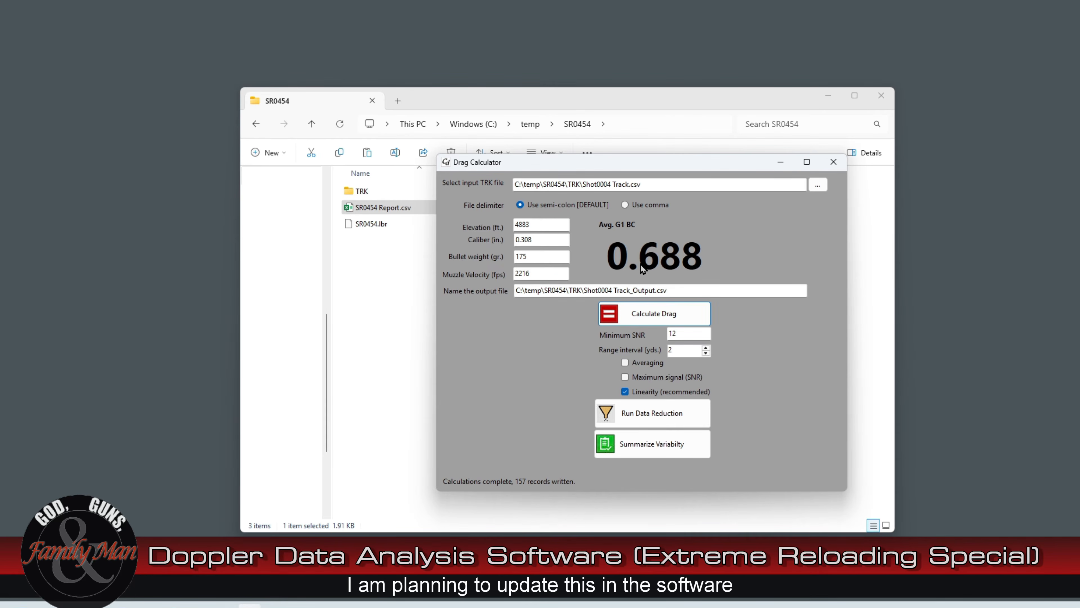
left_click(644, 415)
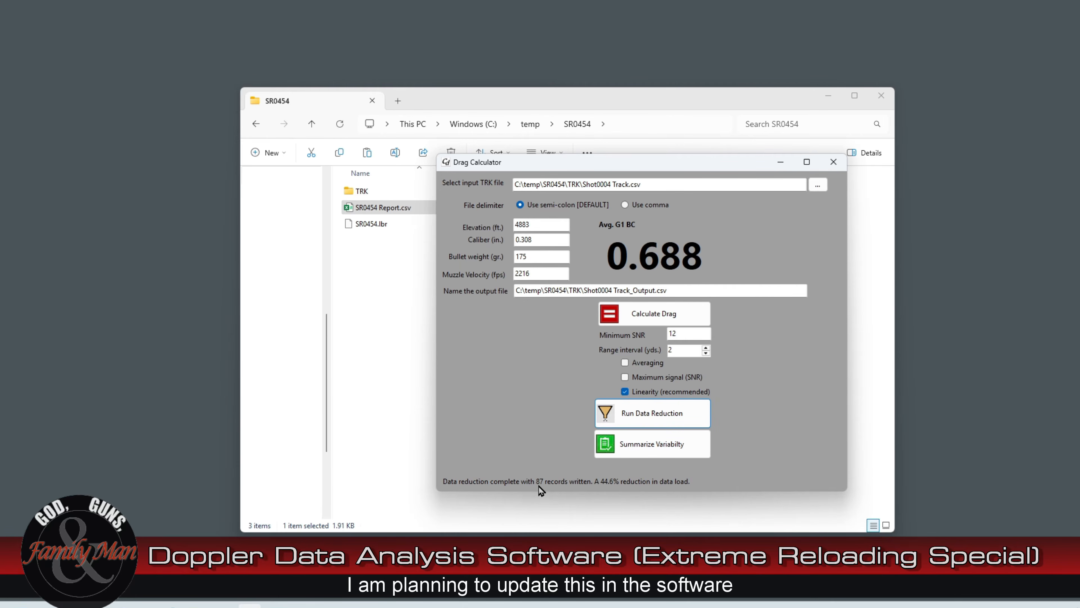
left_click(633, 450)
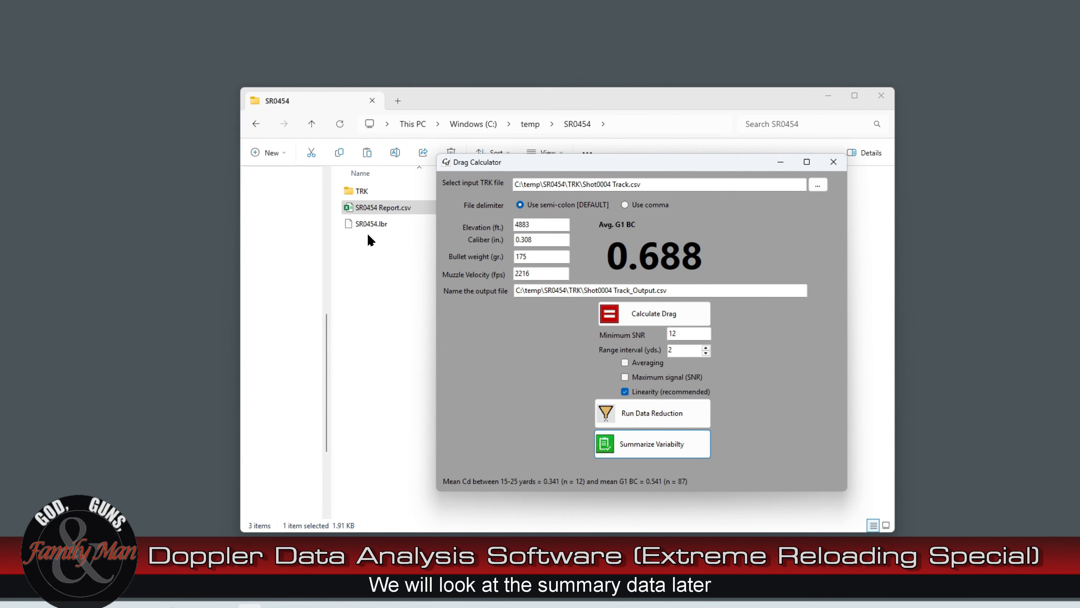
Open Shot0001 Track_Output.csv from the TRK folder in Excel and select the Mach and Cd columns from row 1 to row 11.
double_click(358, 193)
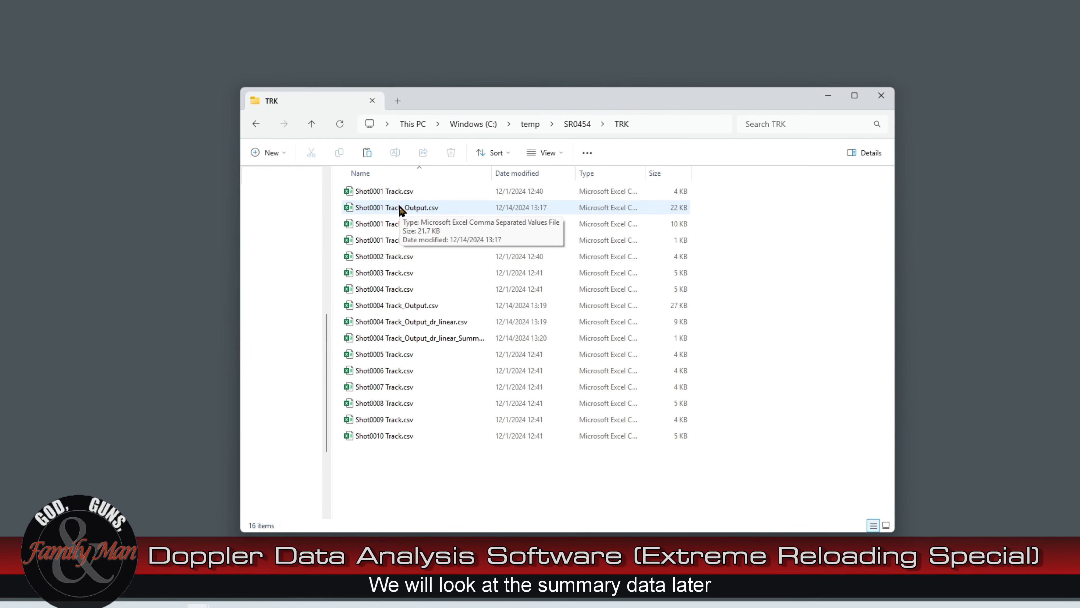
double_click(400, 210)
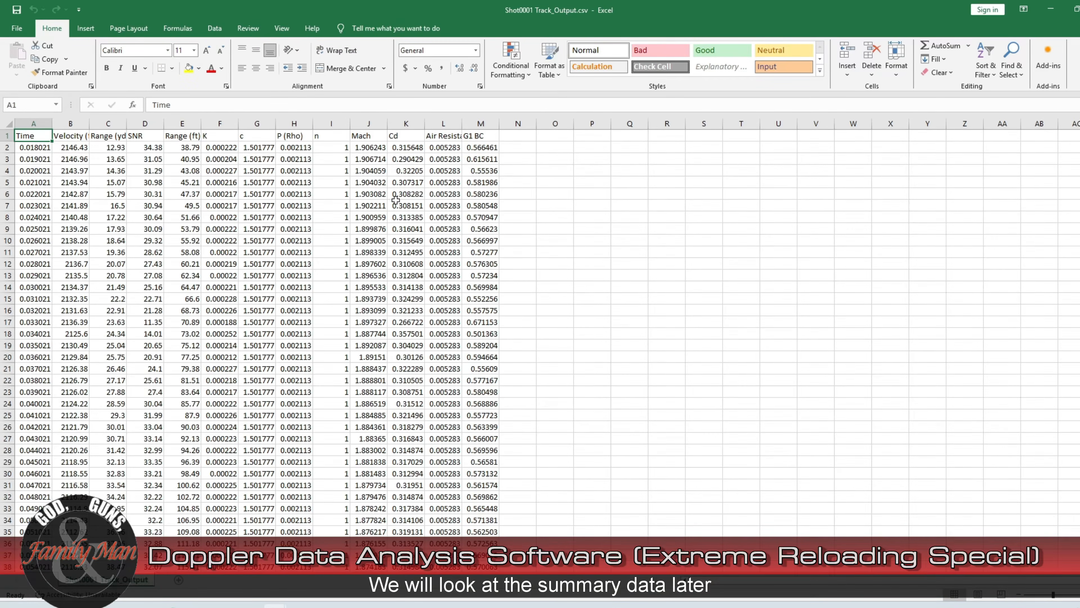
left_click_drag(360, 136, 409, 258)
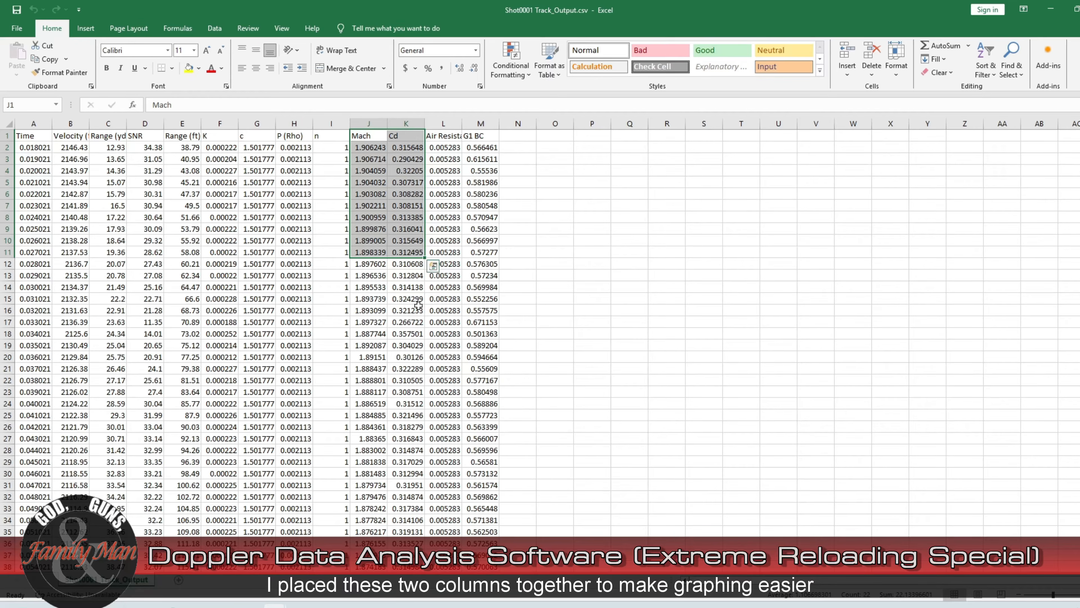
Look through the Mach and Cd data rows of Shot0001 Track_Output.csv.
scroll(408, 345, "down", 16)
scroll(407, 345, "down", 20)
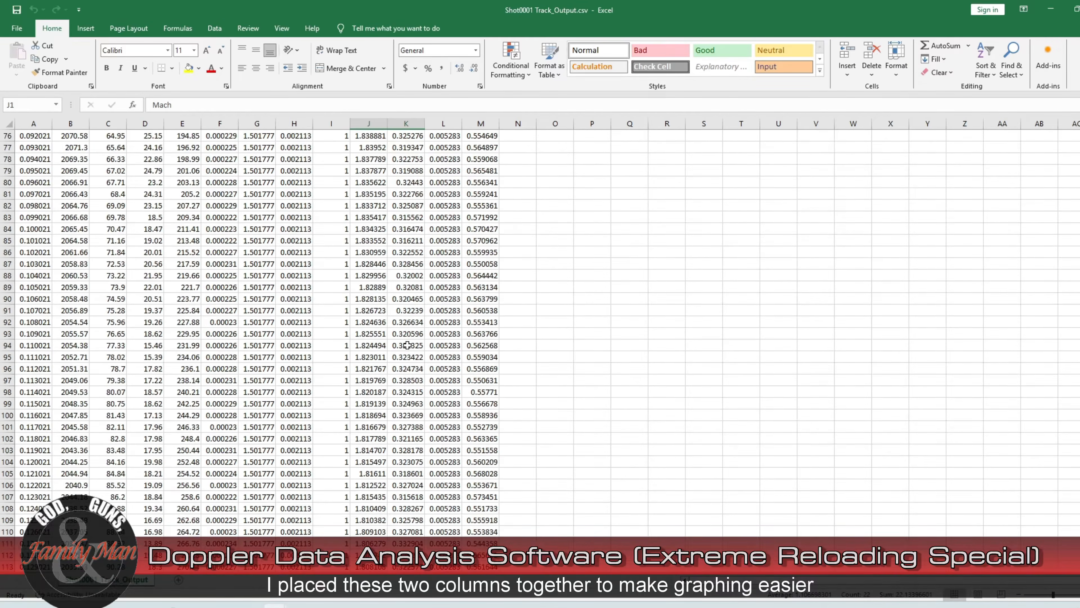
scroll(408, 344, "up", 20)
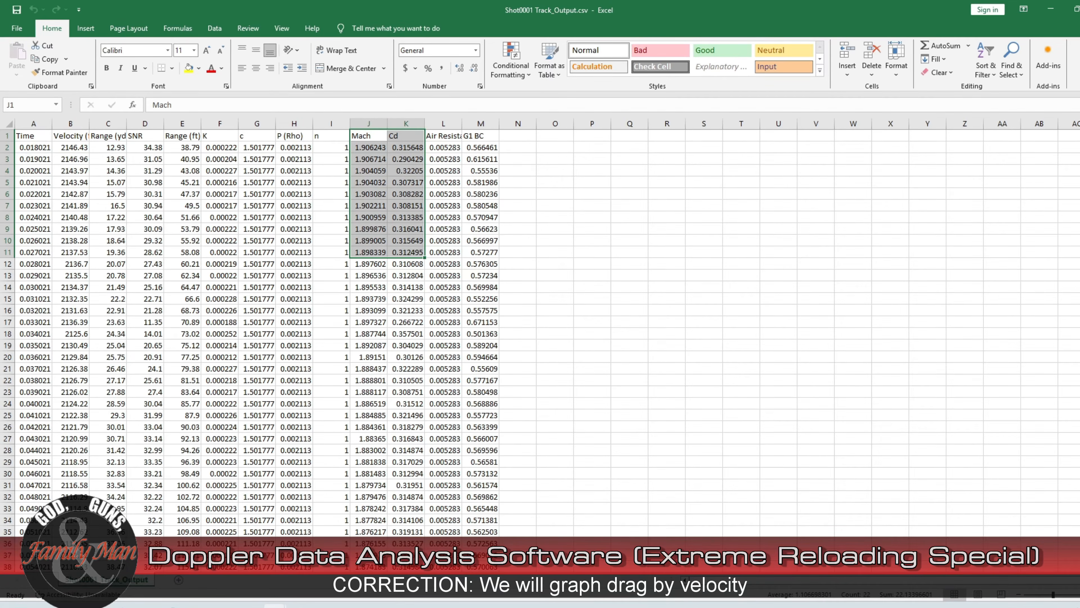
Put away the open workbooks and open Shot0001 Track_Output_dr_linear.csv from the TRK folder in Excel.
left_click(1079, 9)
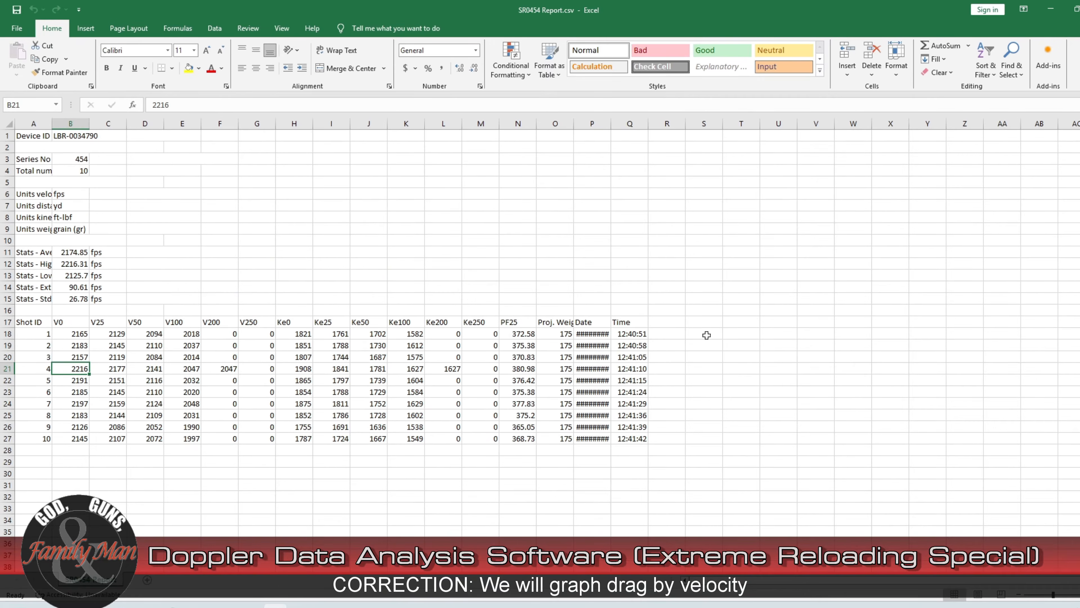
left_click(1052, 10)
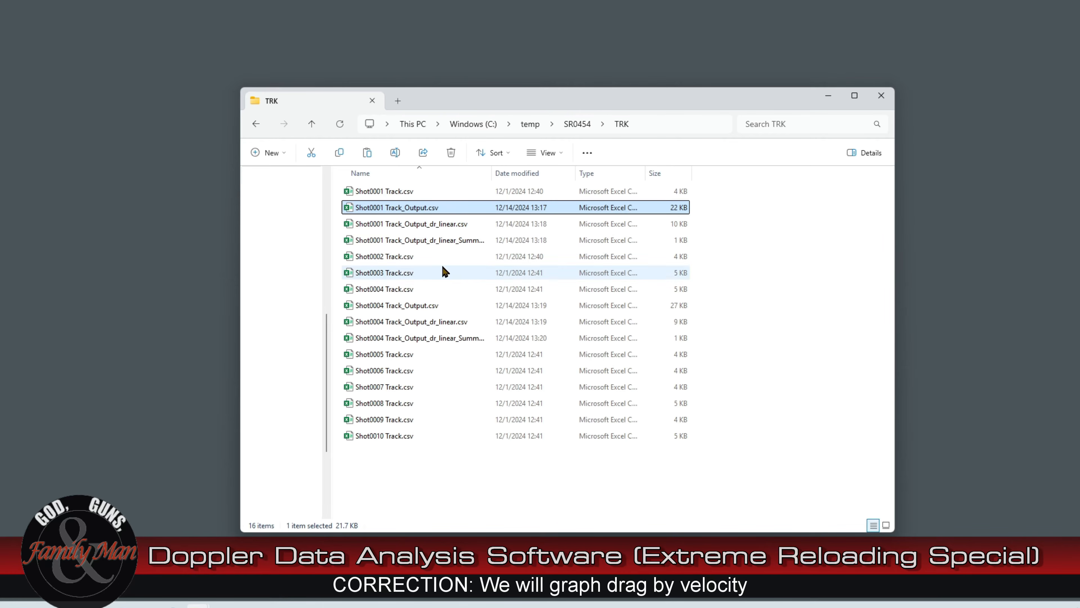
left_click(401, 224)
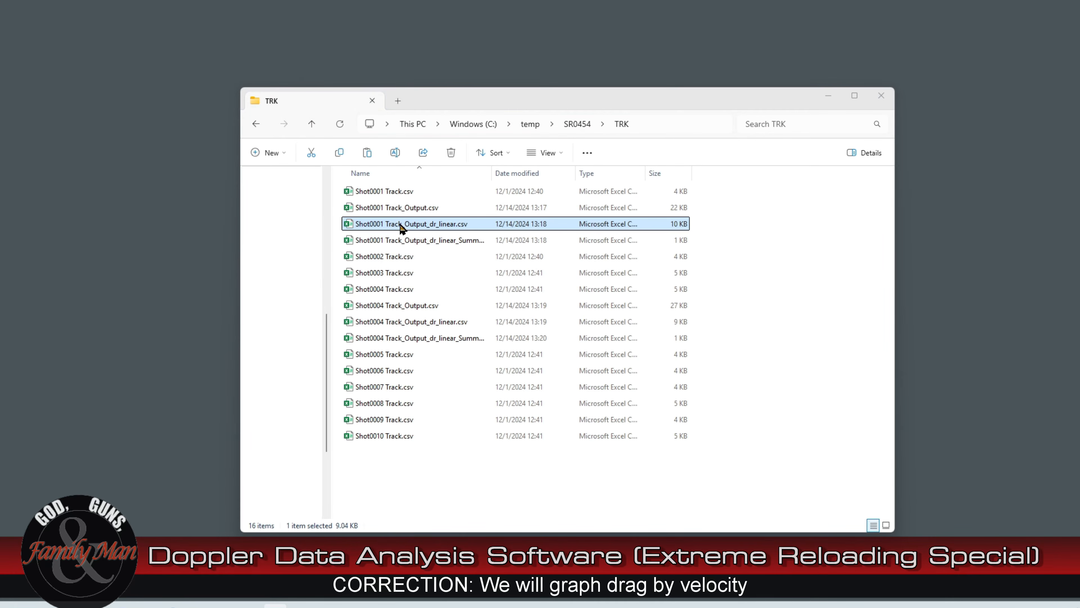
double_click(401, 225)
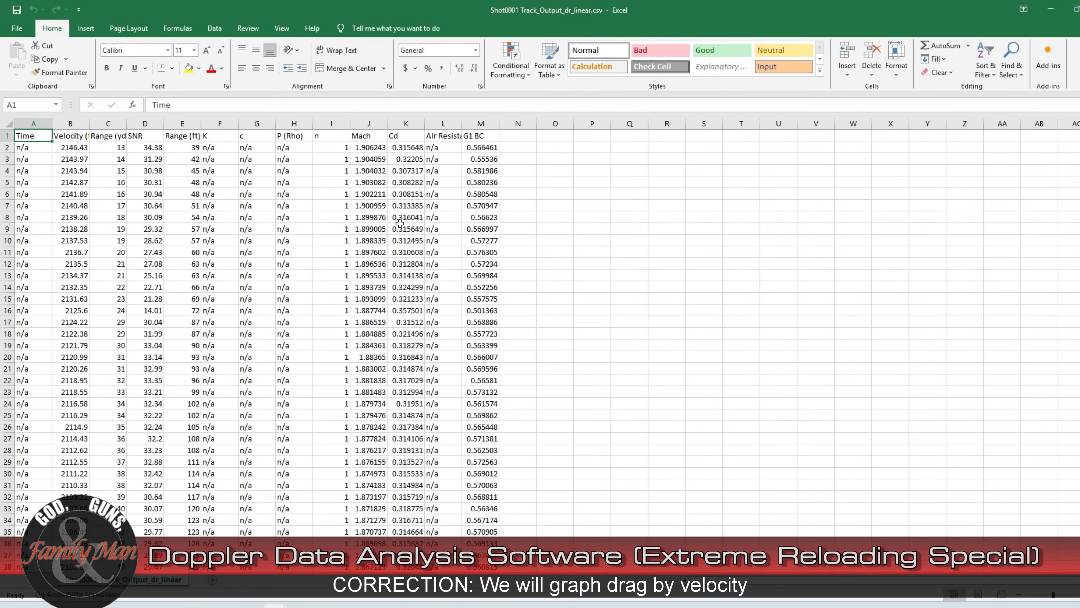
Select the Mach and Cd columns of the Shot0001 reduced data, including their headers, from row 1 to row 92.
left_click_drag(368, 136, 406, 183)
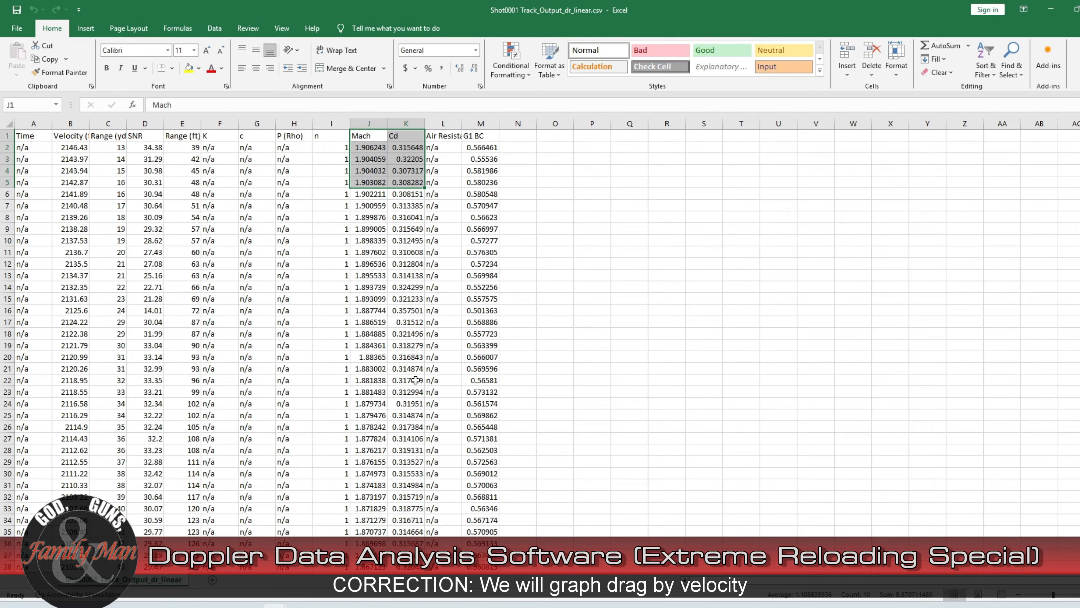
scroll(406, 387, "down", 7)
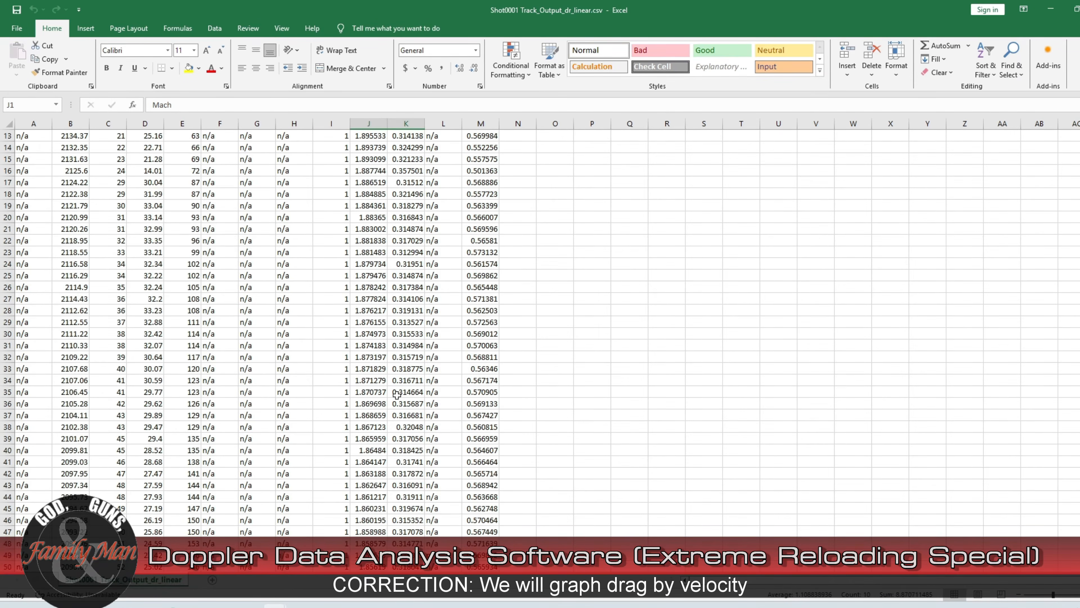
scroll(396, 395, "down", 13)
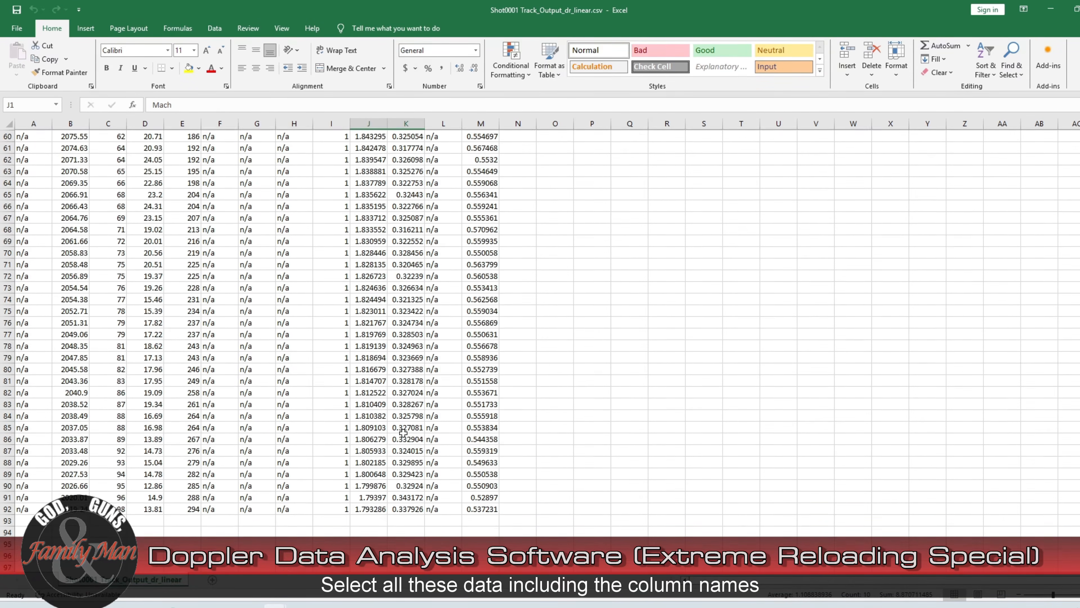
left_click(411, 497, "shift")
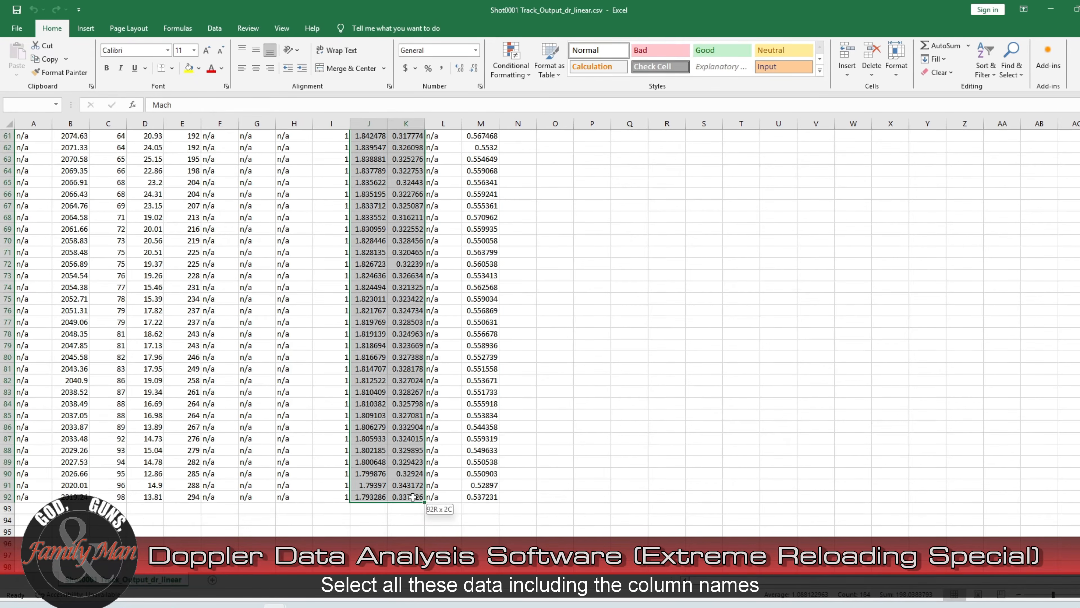
scroll(403, 311, "up", 10)
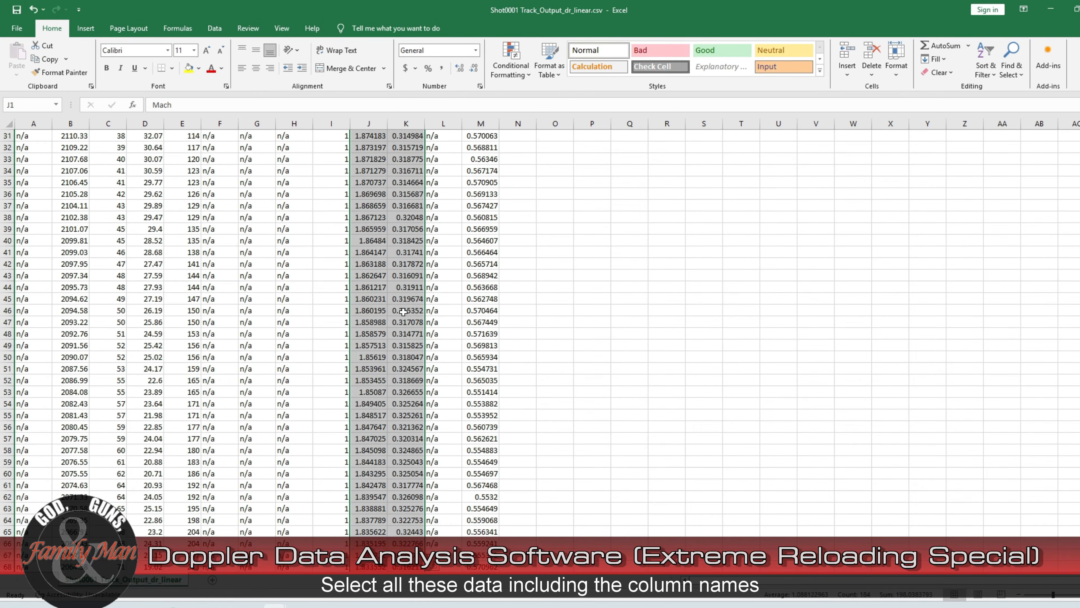
Insert a scatter chart with straight lines and markers from the selected Shot0001 Mach and Cd data.
left_click(86, 28)
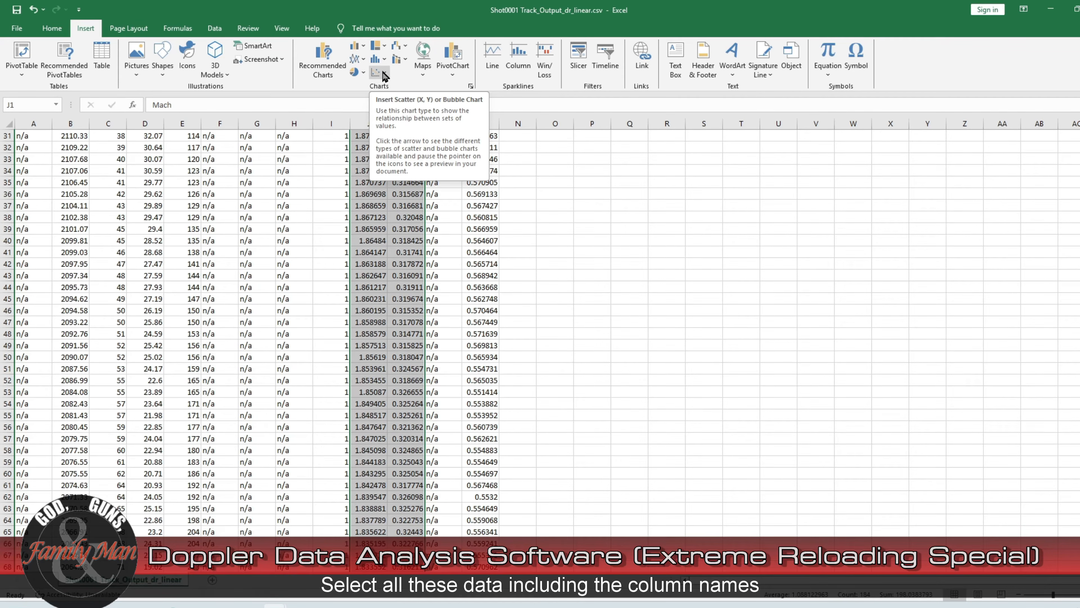
left_click(384, 74)
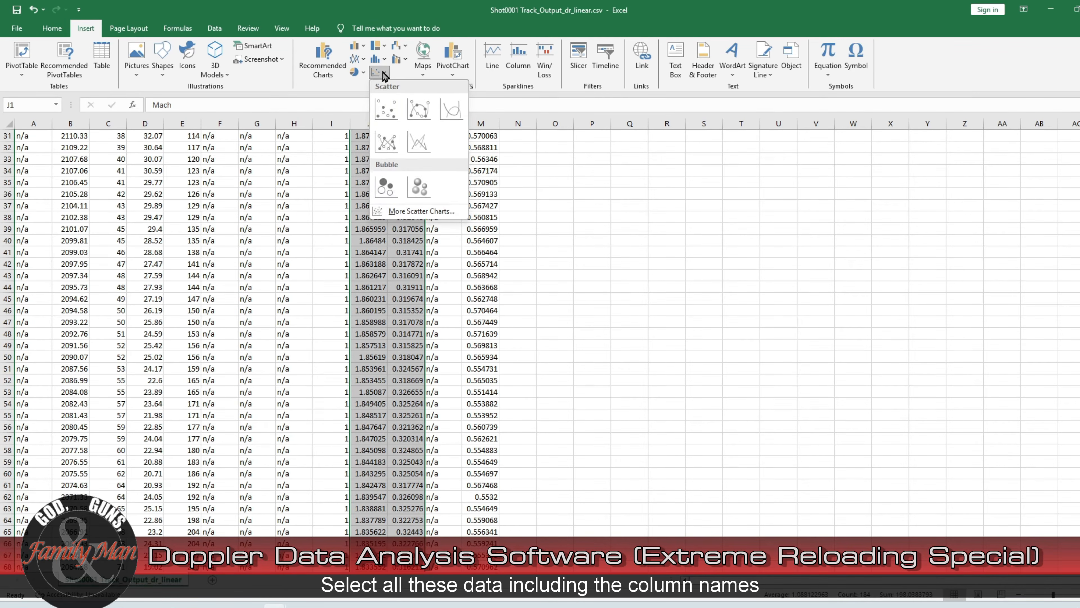
left_click(388, 145)
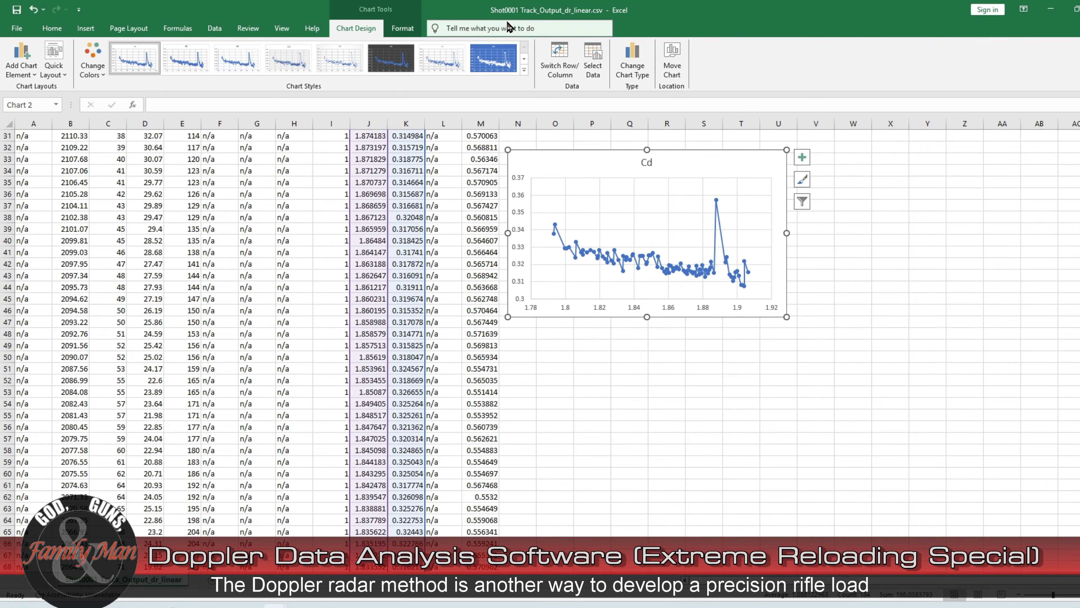
Minimize the open workbooks and open Shot0004 Track_Output_dr_linear.csv from the TRK folder in Excel.
left_click(1051, 8)
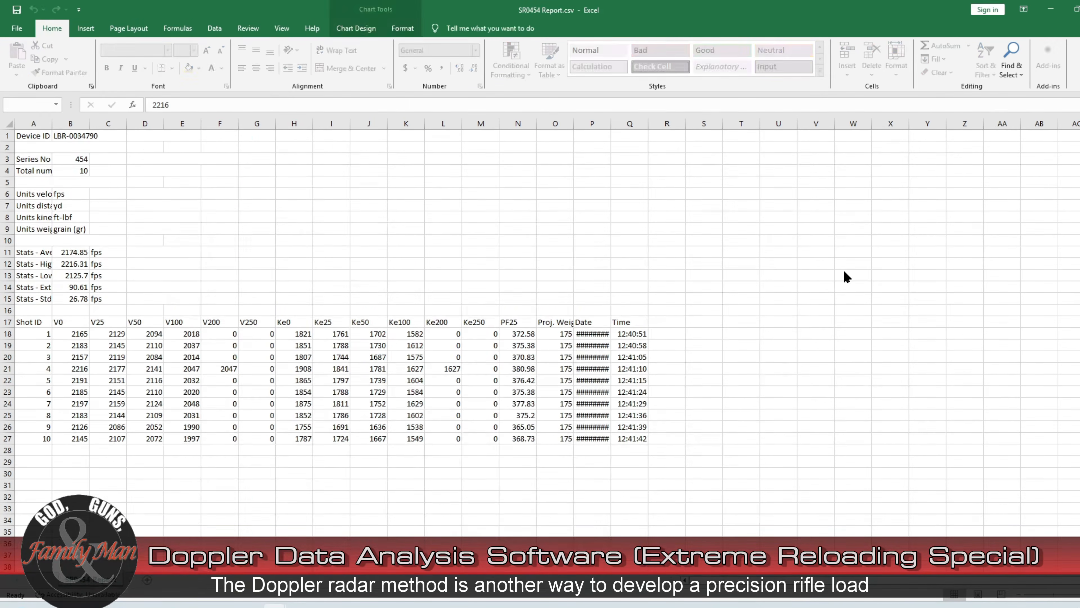
left_click(1050, 9)
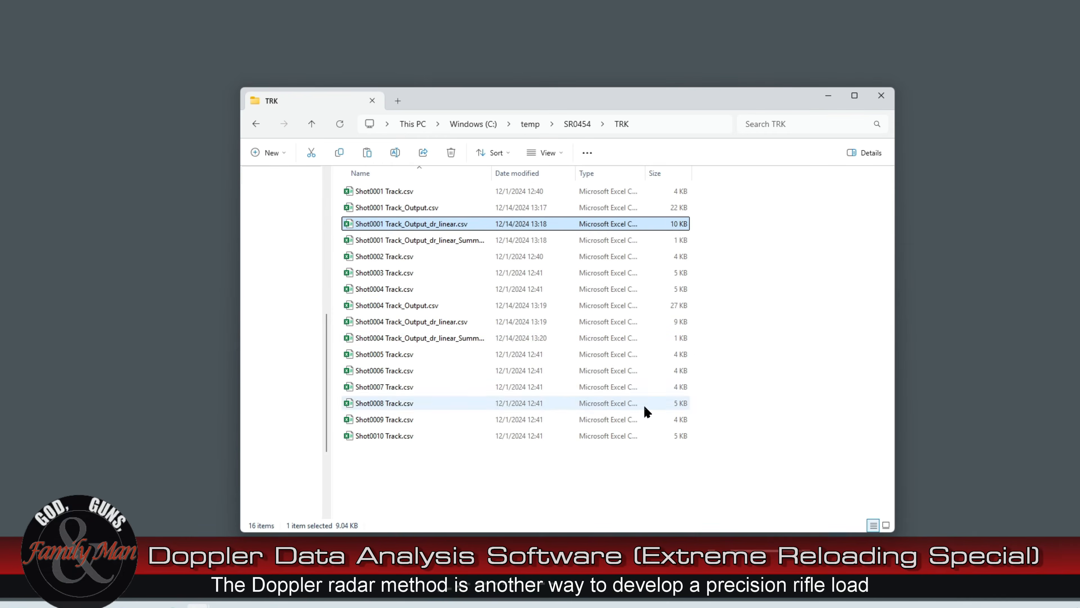
double_click(399, 322)
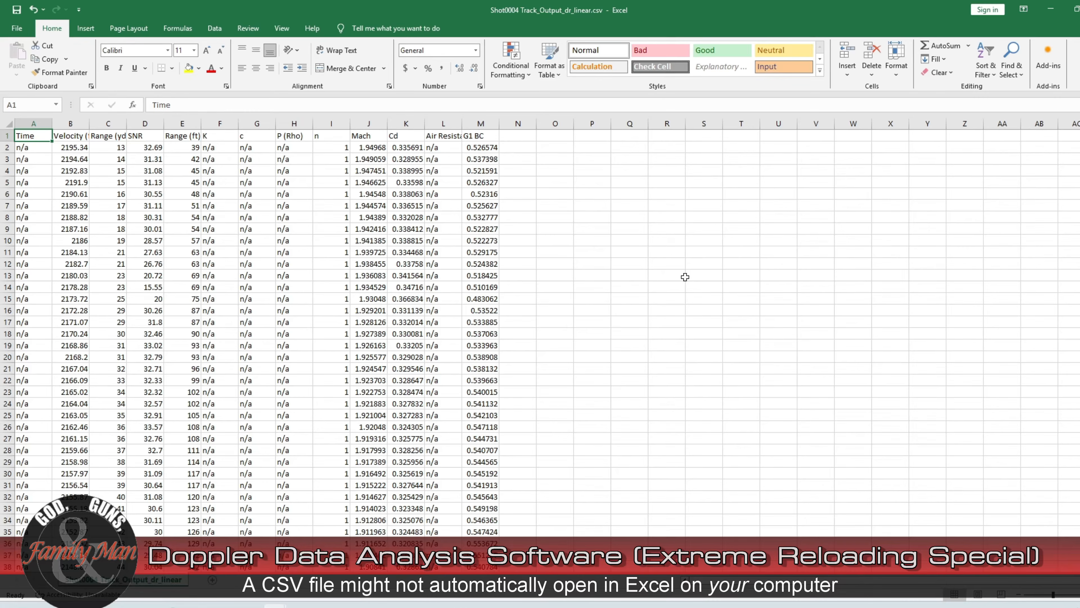
Select the Mach and Cd columns of the Shot0004 reduced data, including their headers, from row 1 to row 88.
left_click_drag(368, 137, 406, 159)
scroll(411, 313, "down", 11)
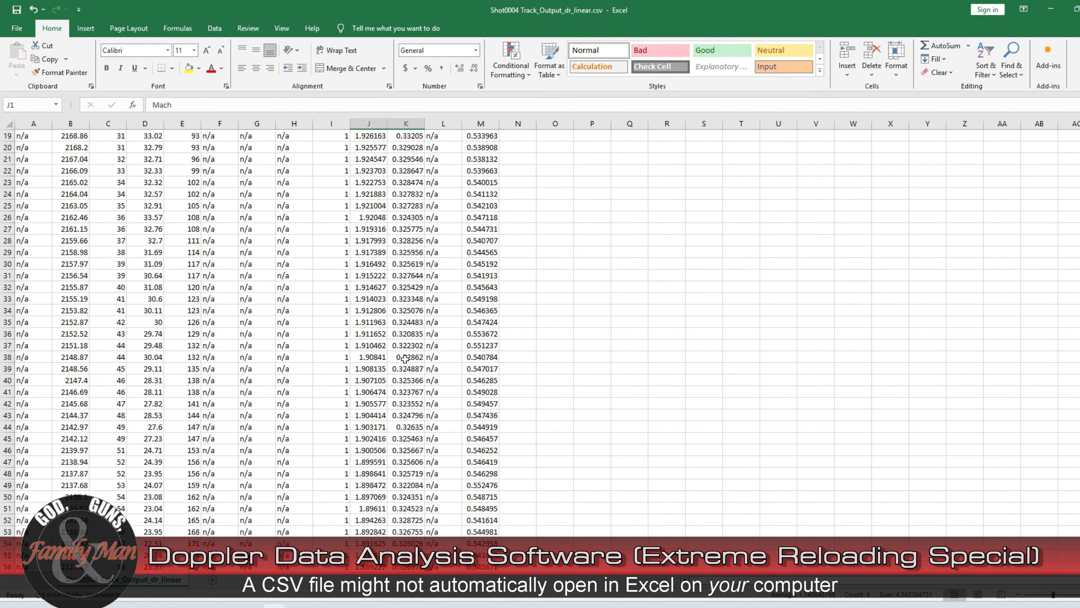
scroll(397, 405, "down", 9)
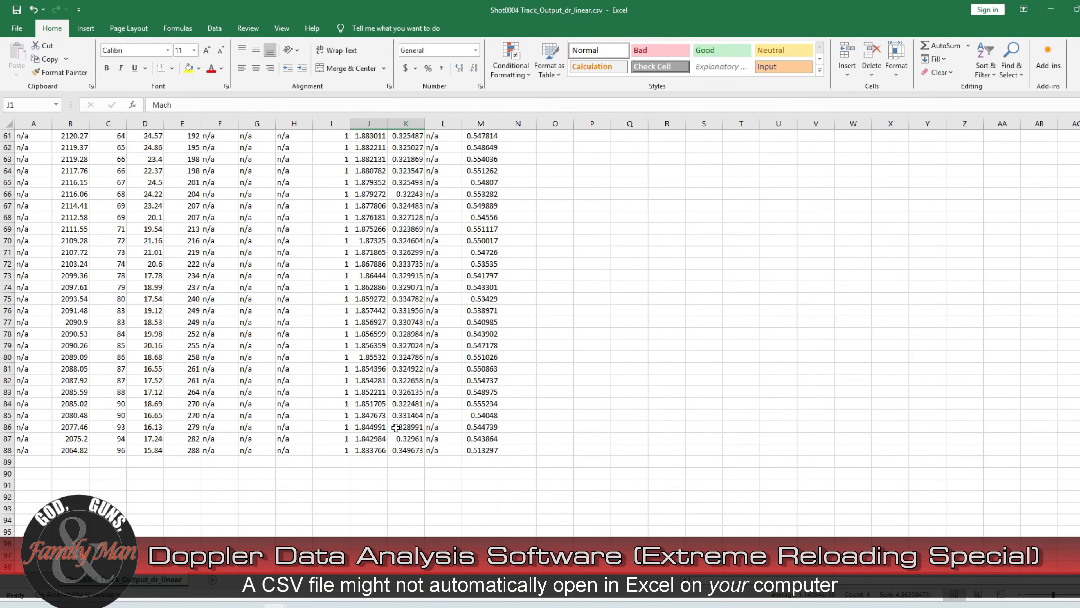
left_click(411, 451, "shift")
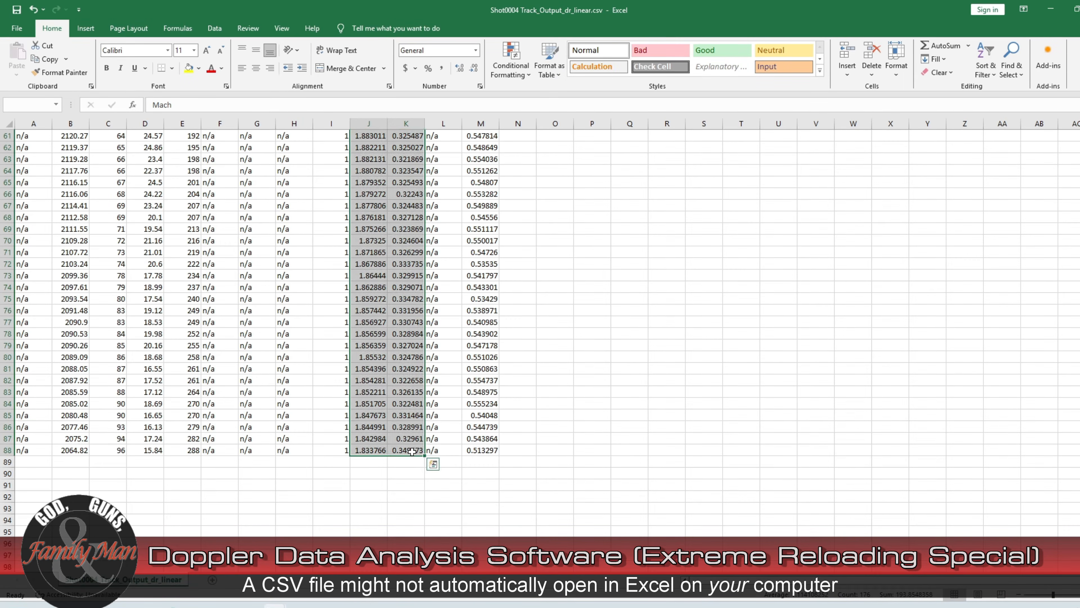
scroll(411, 391, "up", 20)
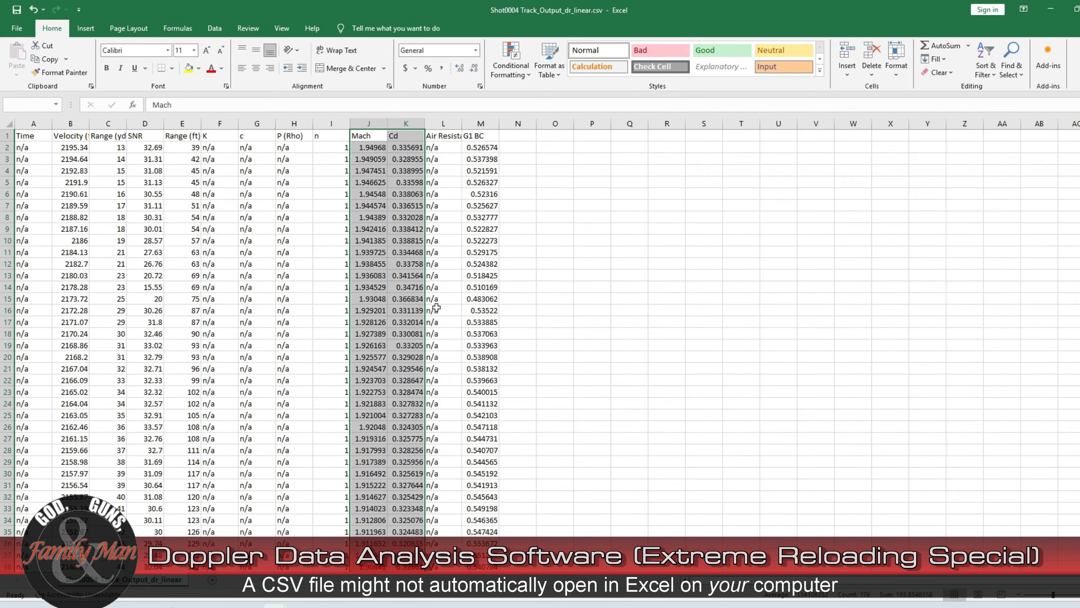
Insert a scatter chart with straight lines and markers from the selected Shot0004 Mach and Cd data.
left_click(86, 28)
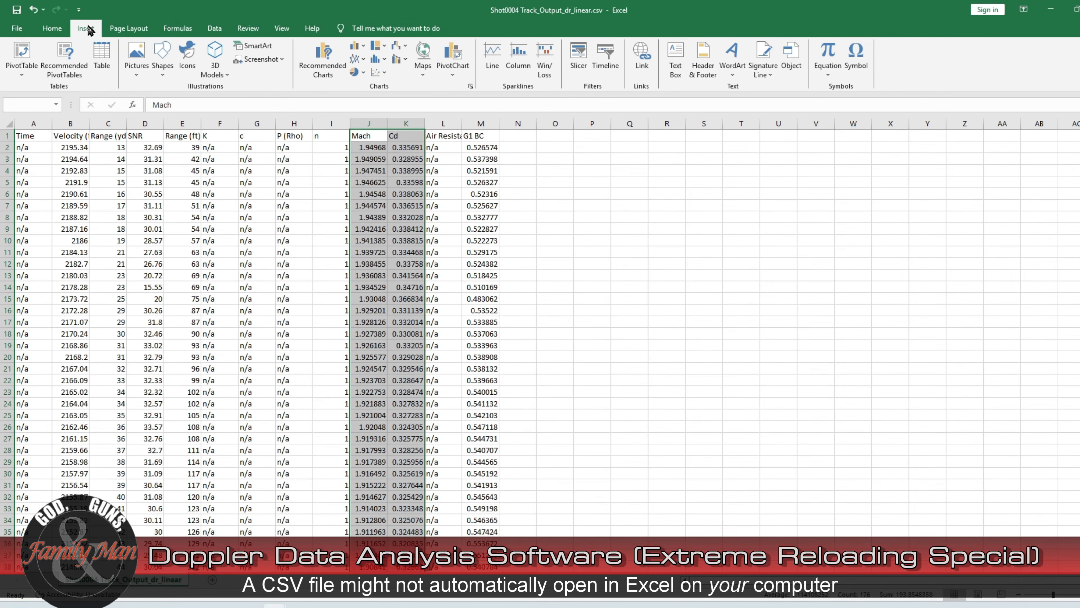
left_click(381, 73)
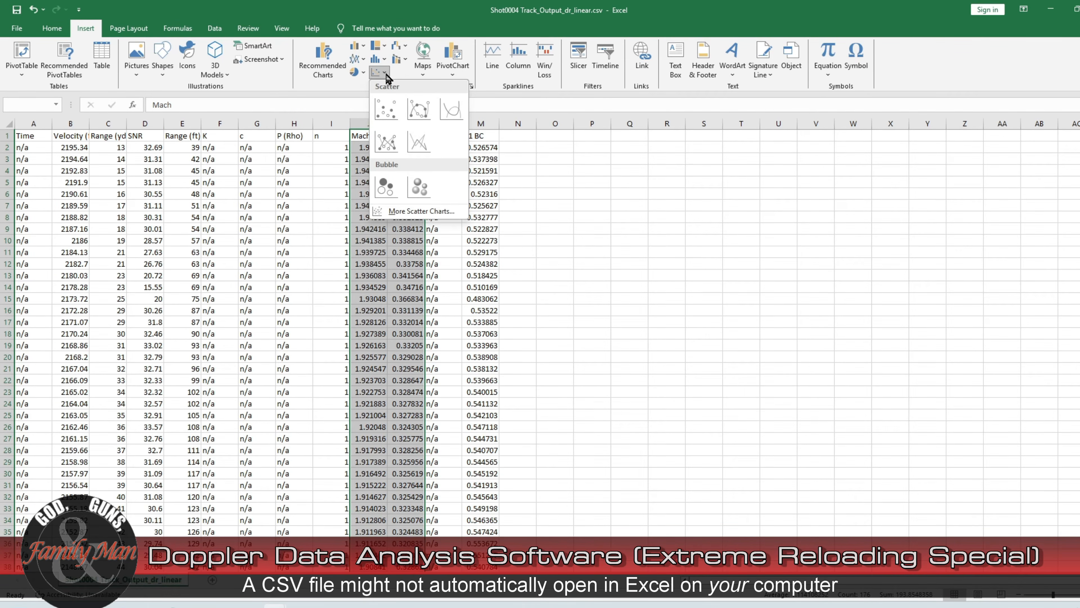
left_click(391, 146)
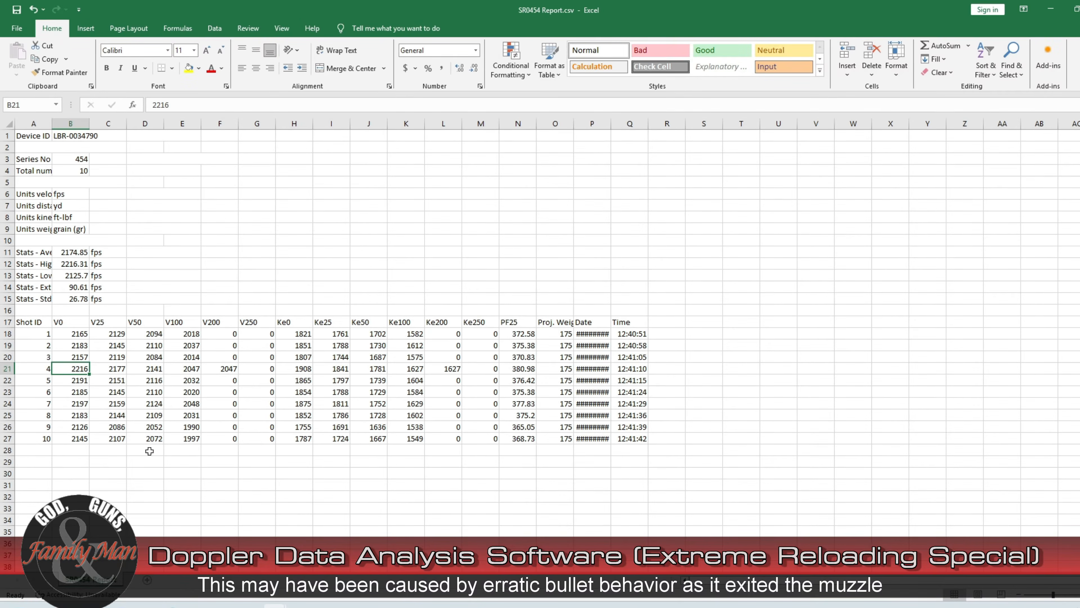
Look up the V0 velocity of shot 9 in SR0454 Report.csv and switch to Drag Calculator.
left_click(76, 428)
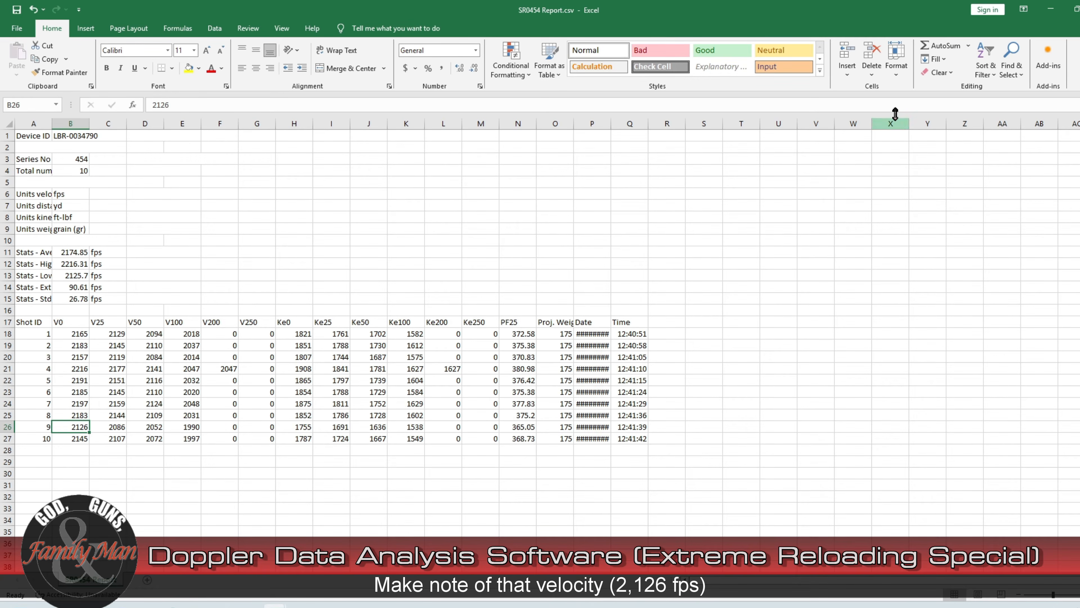
left_click(1051, 9)
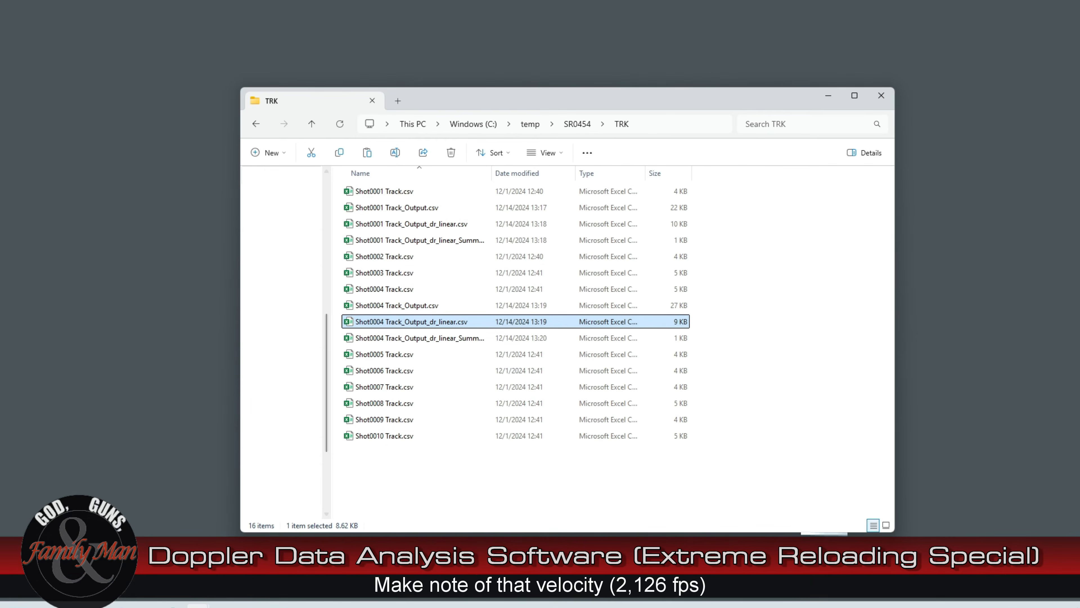
left_click(250, 605)
left_click_drag(590, 168, 484, 129)
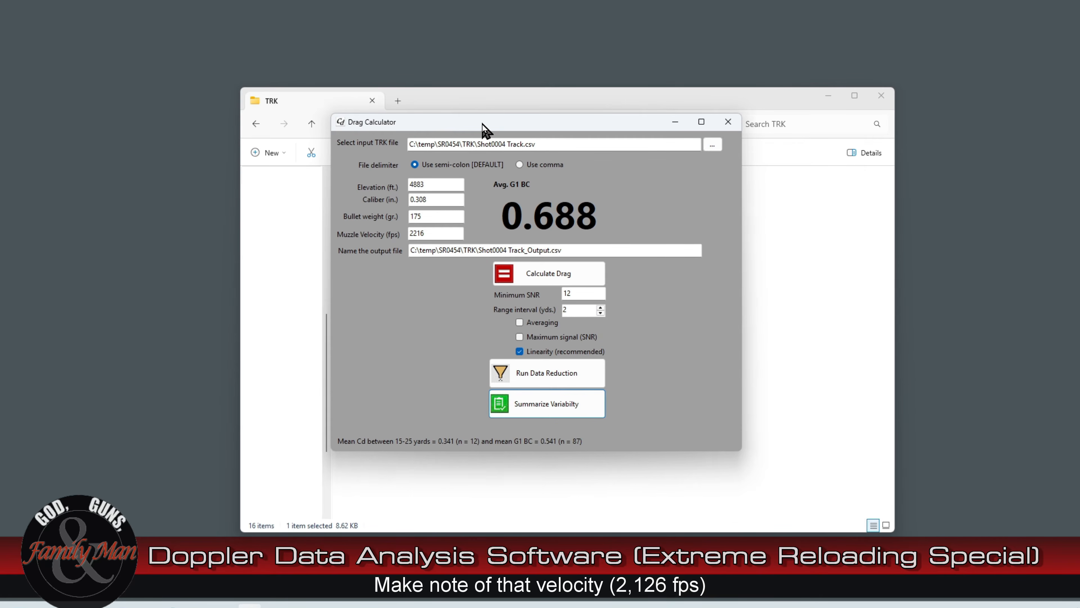
Load Shot0009 Track.csv as the input track file and set the muzzle velocity to 2126 fps.
left_click(713, 144)
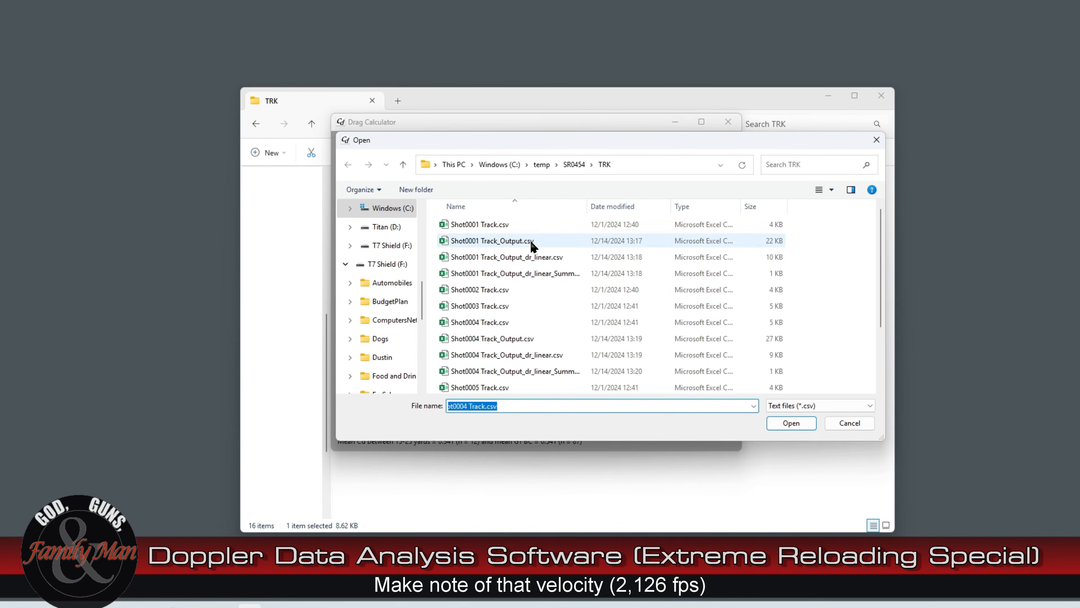
scroll(553, 375, "down", 2)
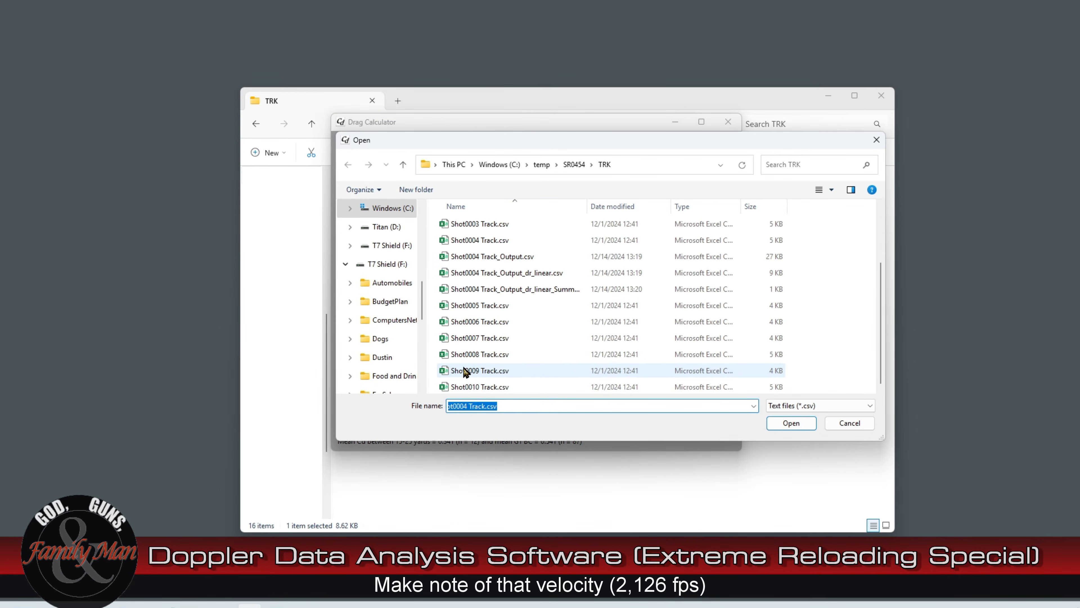
left_click(466, 370)
left_click(782, 423)
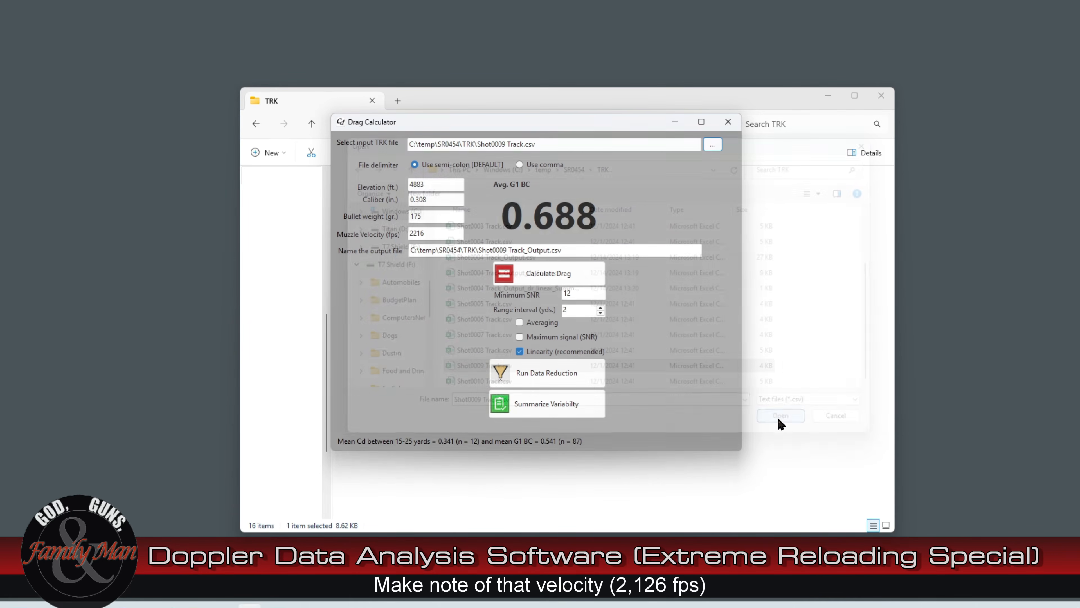
left_click_drag(439, 238, 381, 241)
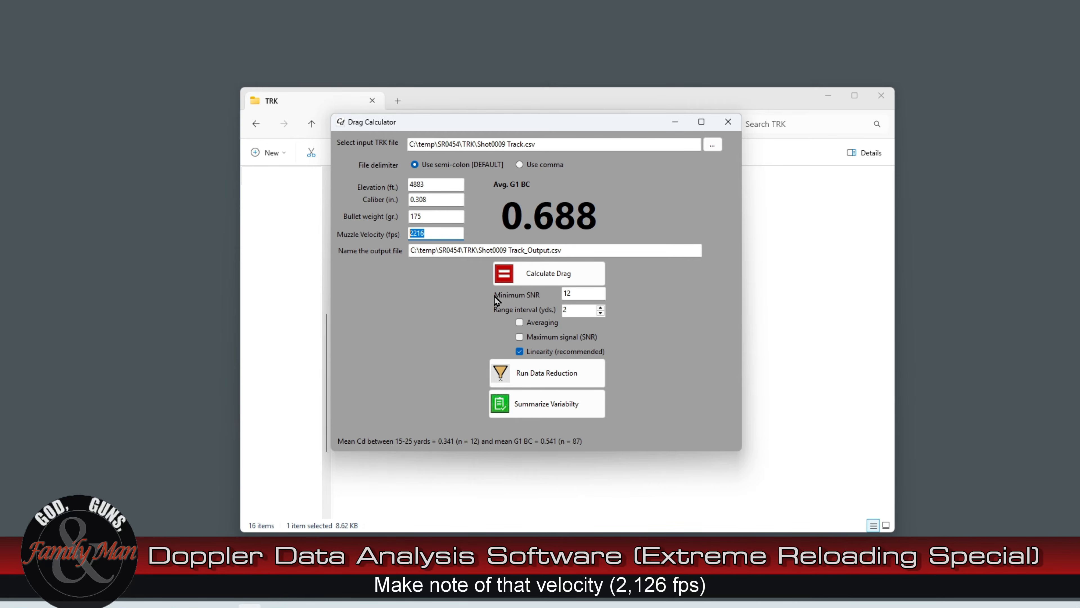
type("2126")
left_click(583, 248)
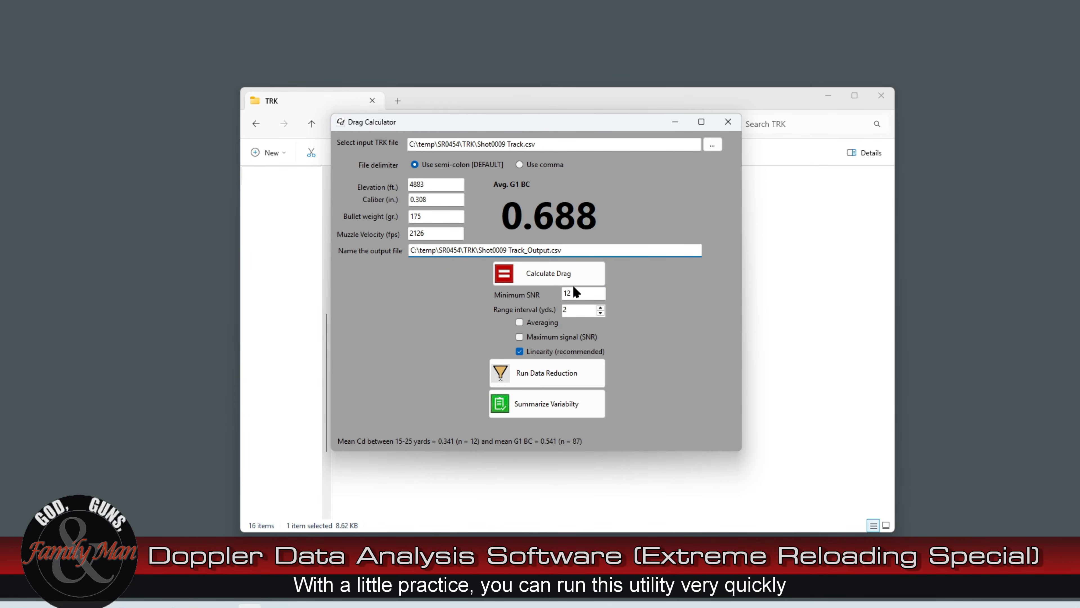
Run the drag calculation, Linearity data reduction and variability summary for the Shot0009 track.
left_click(546, 275)
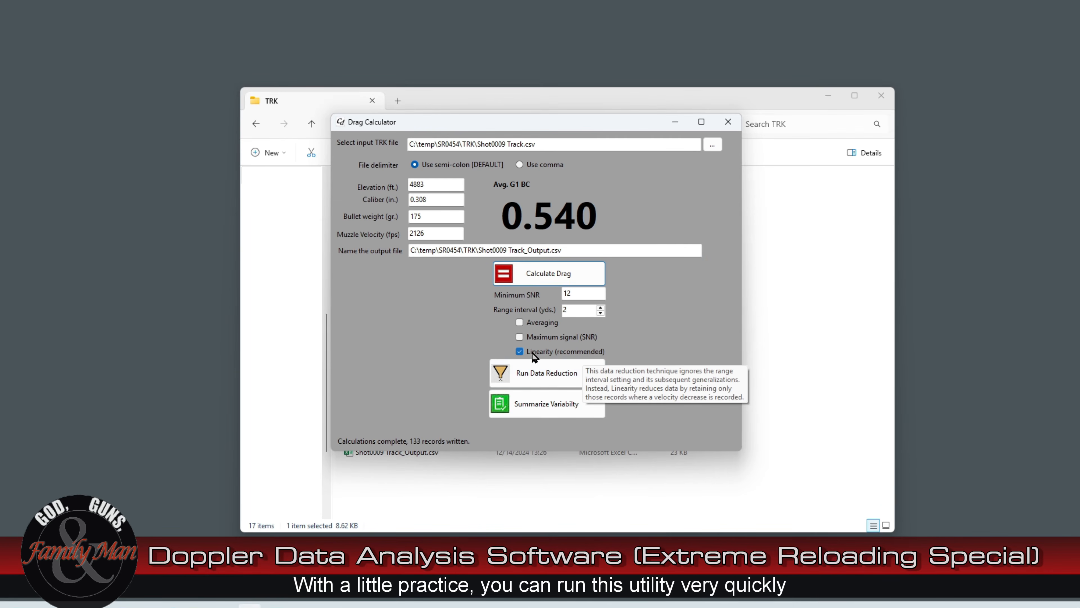
left_click(531, 375)
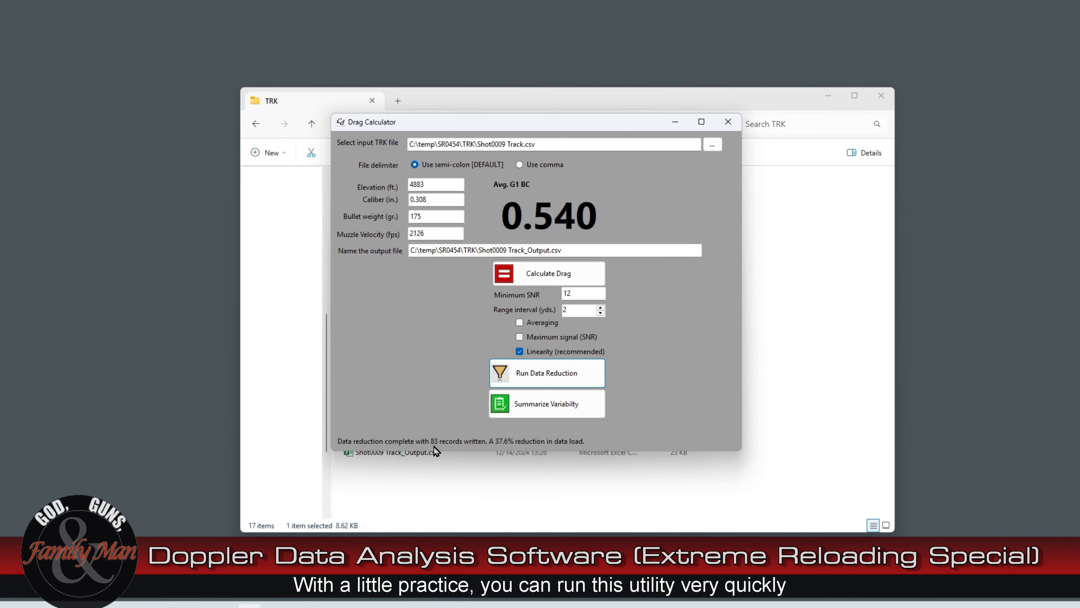
left_click(524, 407)
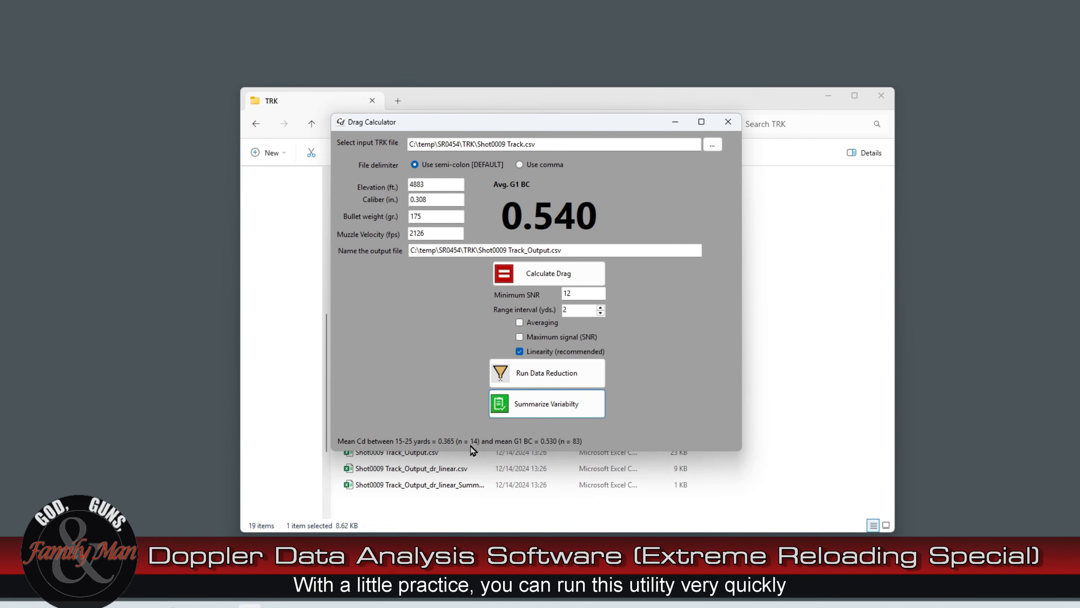
Open Shot0009 Track_Output_dr_linear.csv in Excel and select the Mach and Cd data from J1 through K84.
left_click(311, 101)
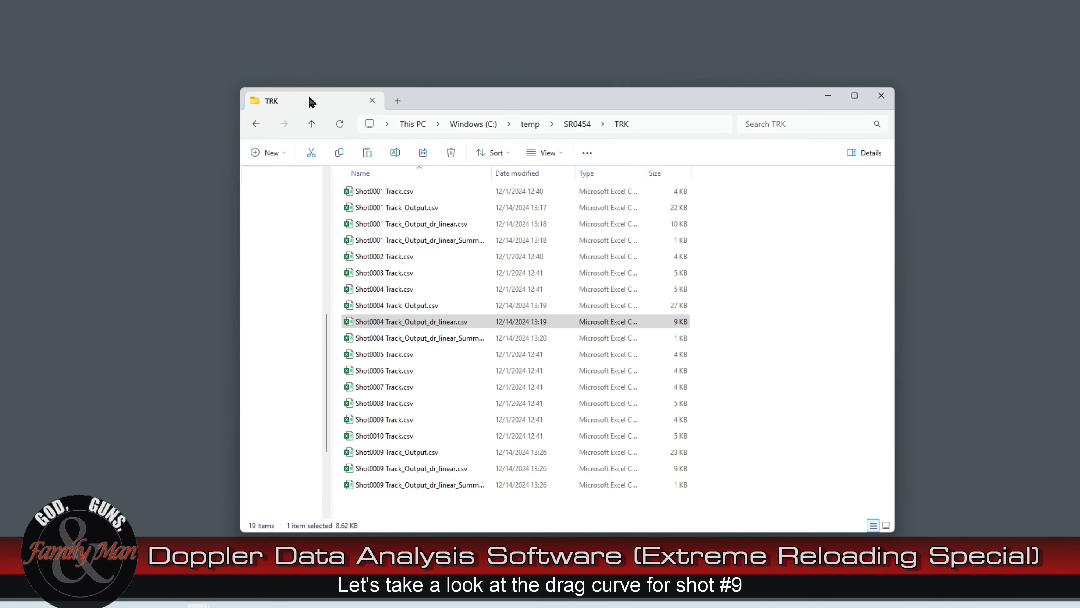
double_click(402, 468)
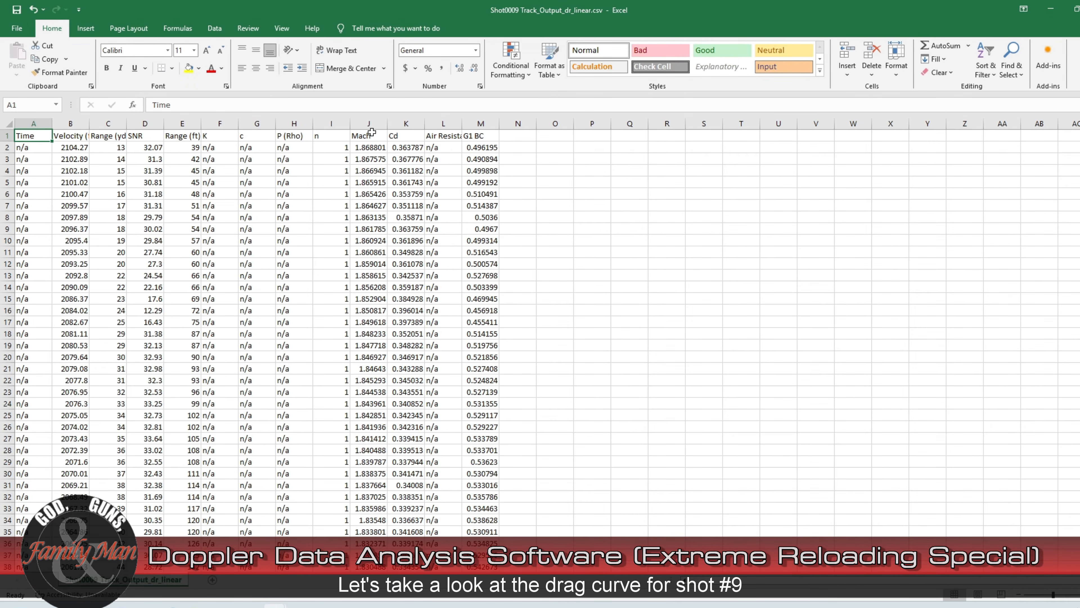
left_click_drag(369, 135, 407, 158)
scroll(407, 159, "down", 20)
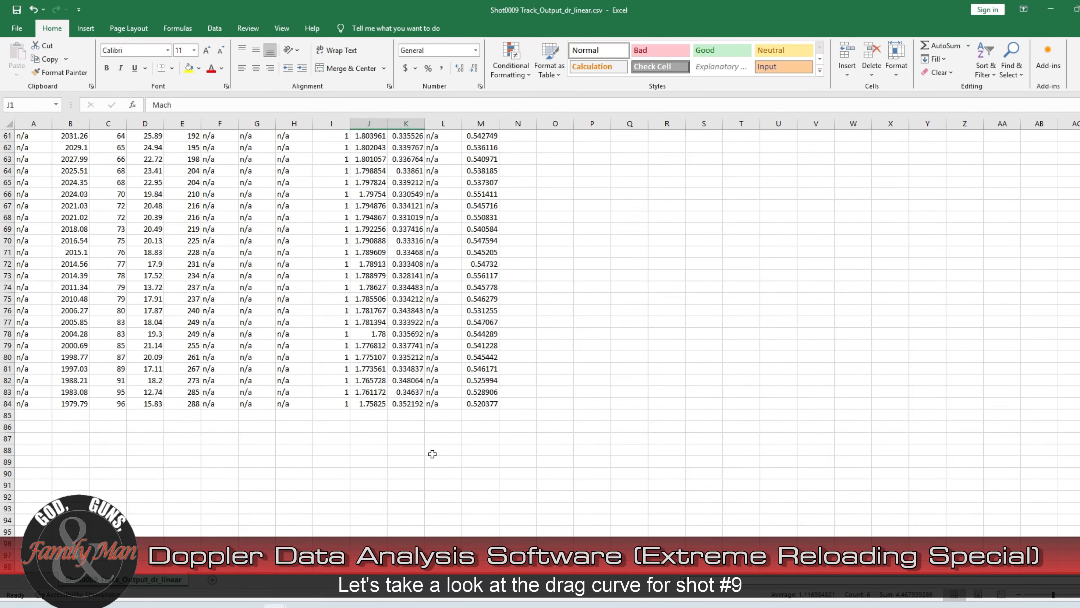
left_click(416, 406, "shift")
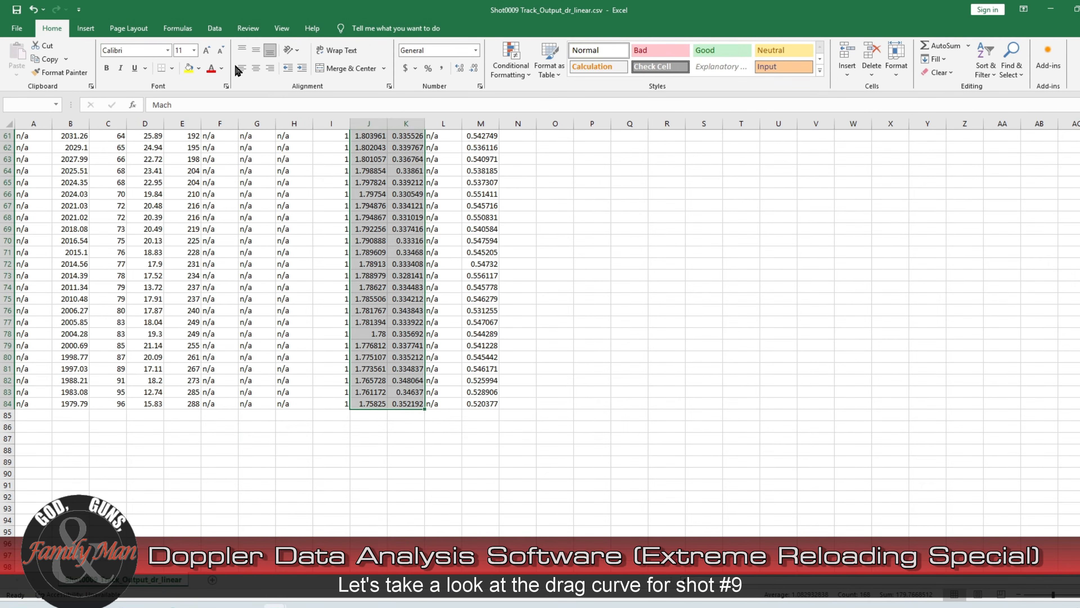
Insert a scatter chart with straight lines and markers from the Shot0009 Mach and Cd data and place it beside the table.
left_click(85, 28)
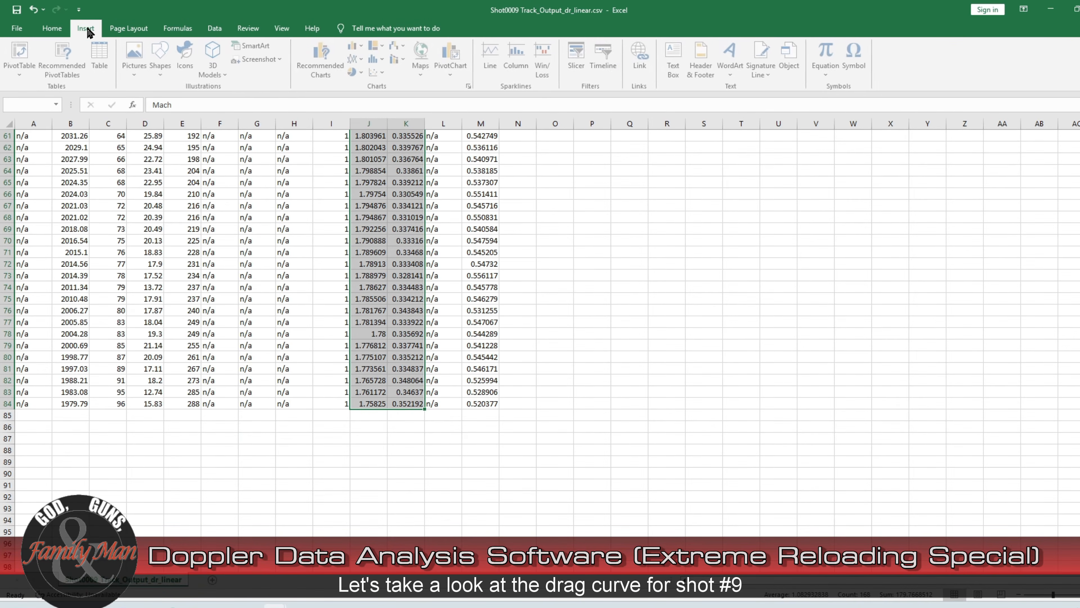
left_click(385, 73)
left_click(386, 141)
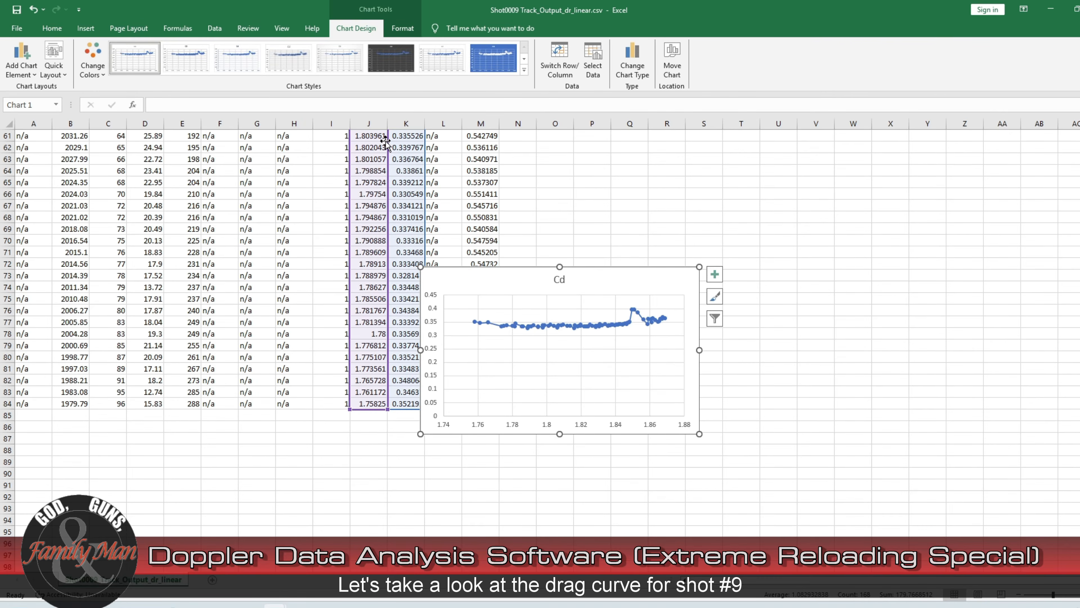
left_click_drag(617, 279, 715, 196)
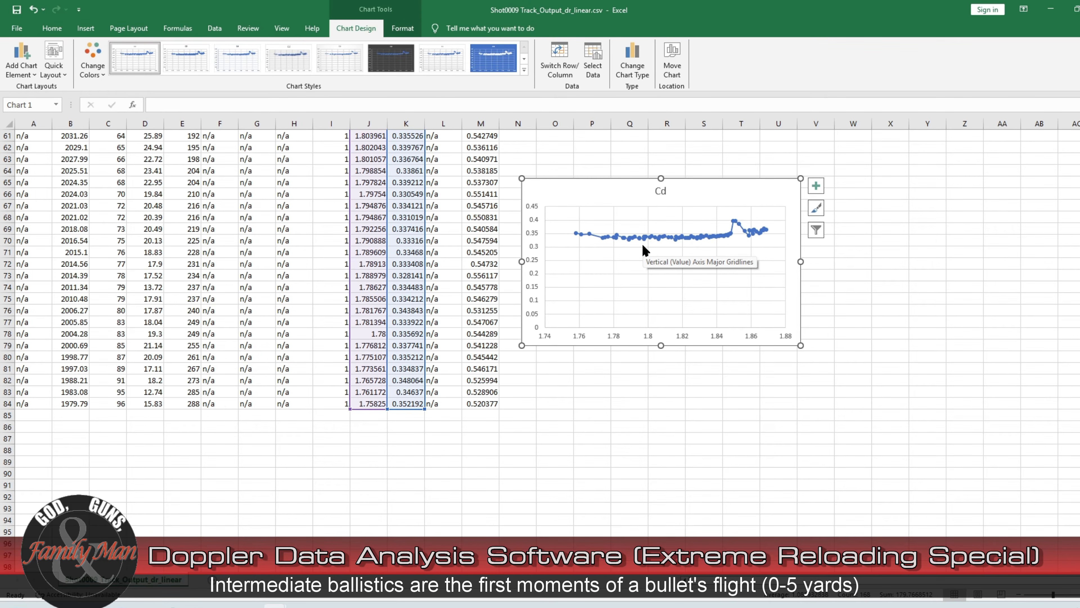
Open Shot0009 Track_Output_dr_linear_Summary.csv from the TRK folder and fit columns A to G to their contents.
left_click(1052, 9)
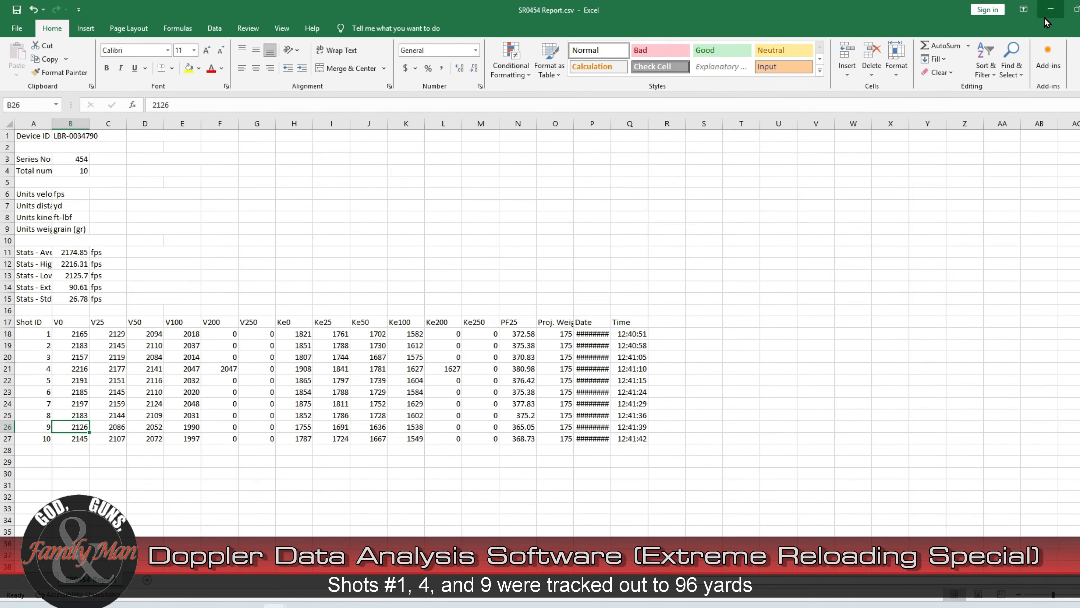
left_click(1049, 12)
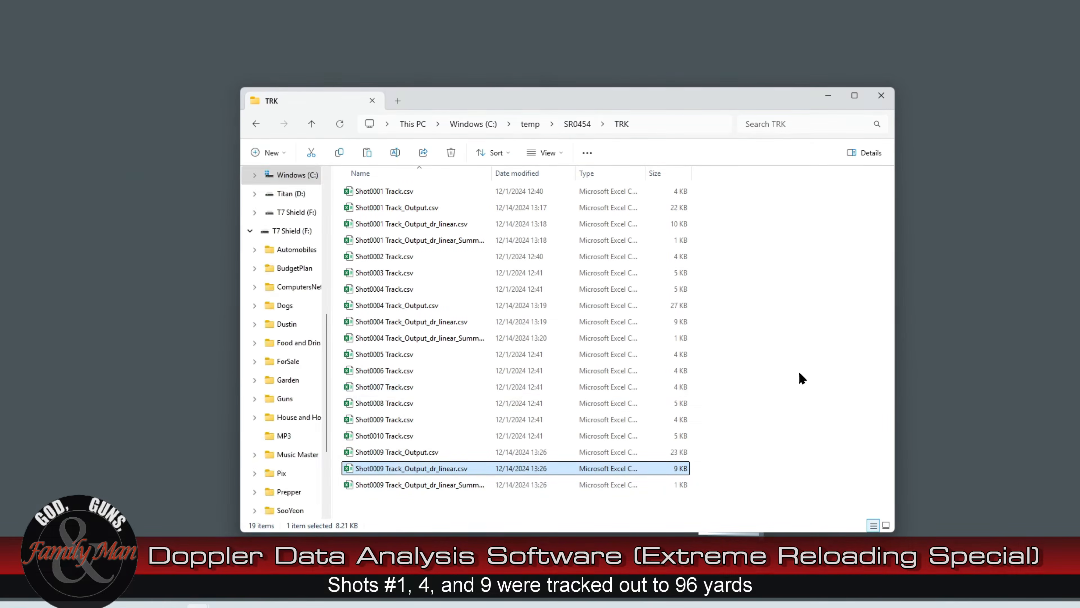
double_click(375, 485)
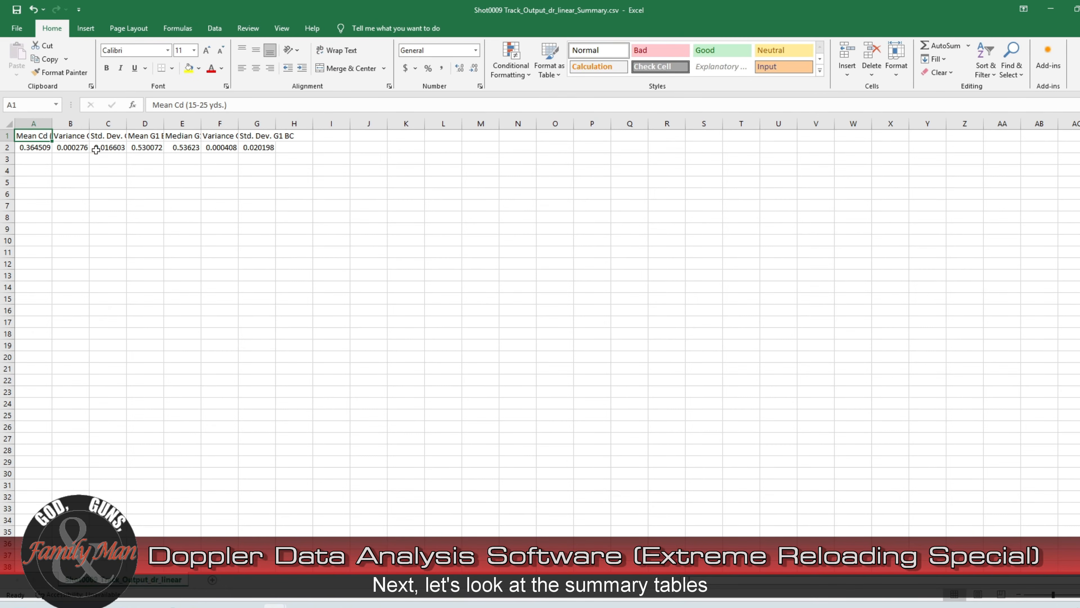
left_click_drag(33, 124, 274, 127)
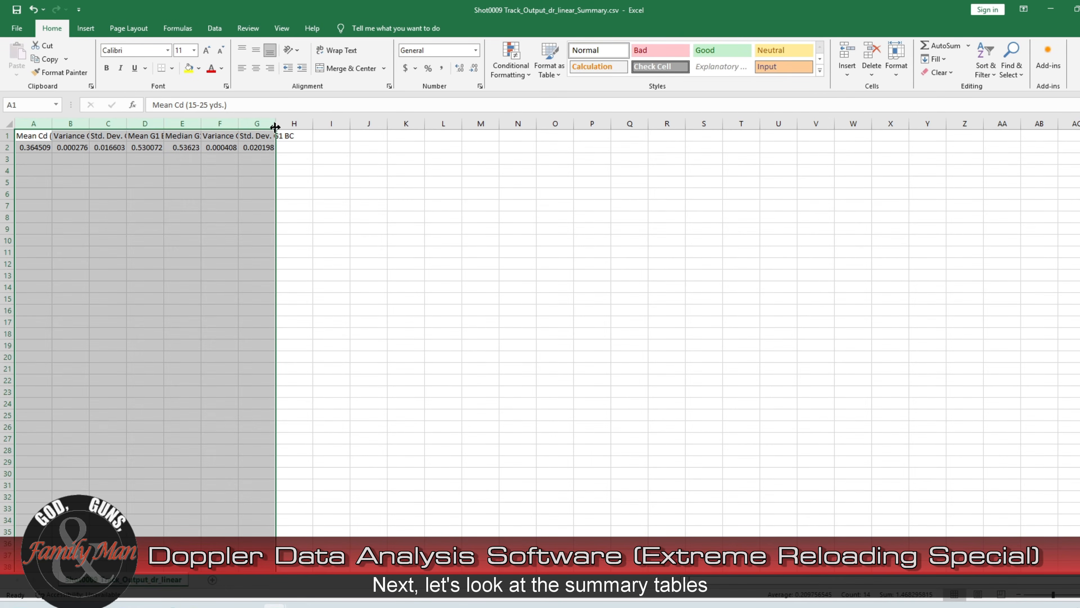
double_click(275, 127)
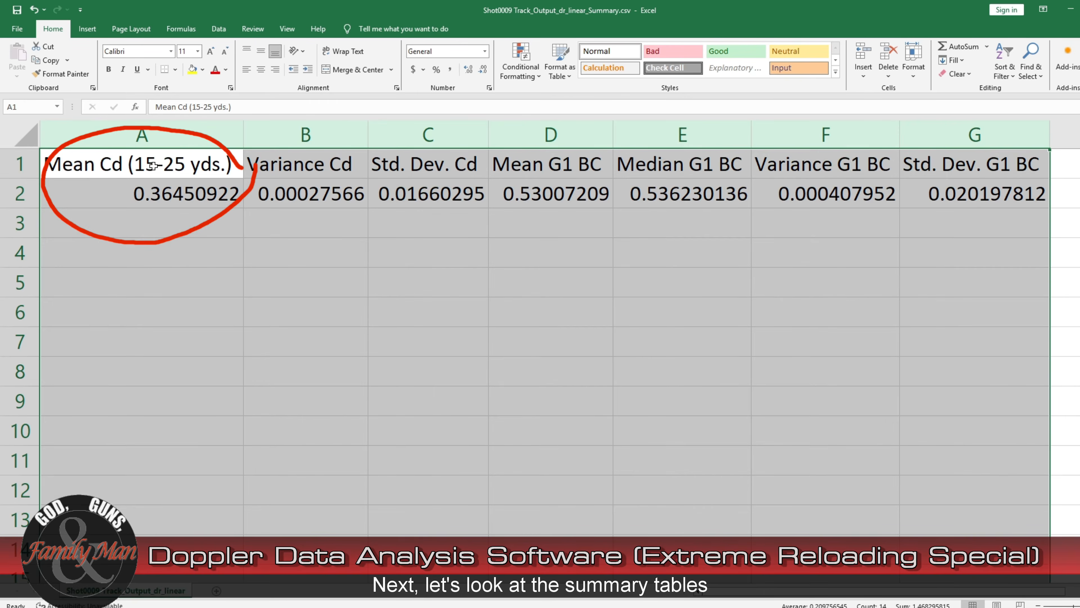
Examine the Mean Cd (15-25 yds.) and Variance Cd values in the Shot0009 summary and return to the TRK folder.
left_click_drag(152, 166, 152, 194)
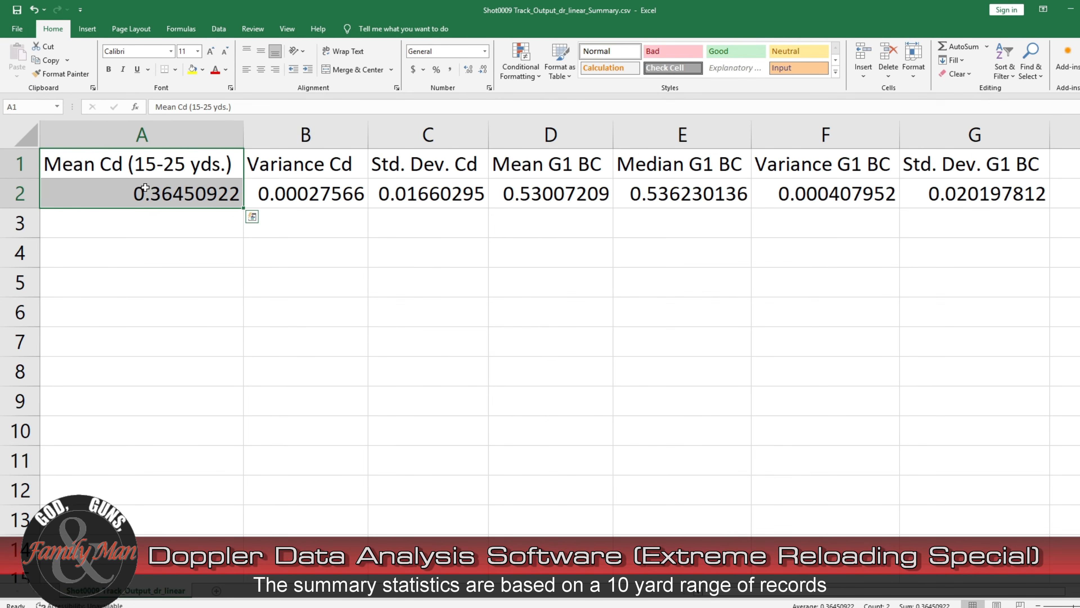
left_click(287, 194)
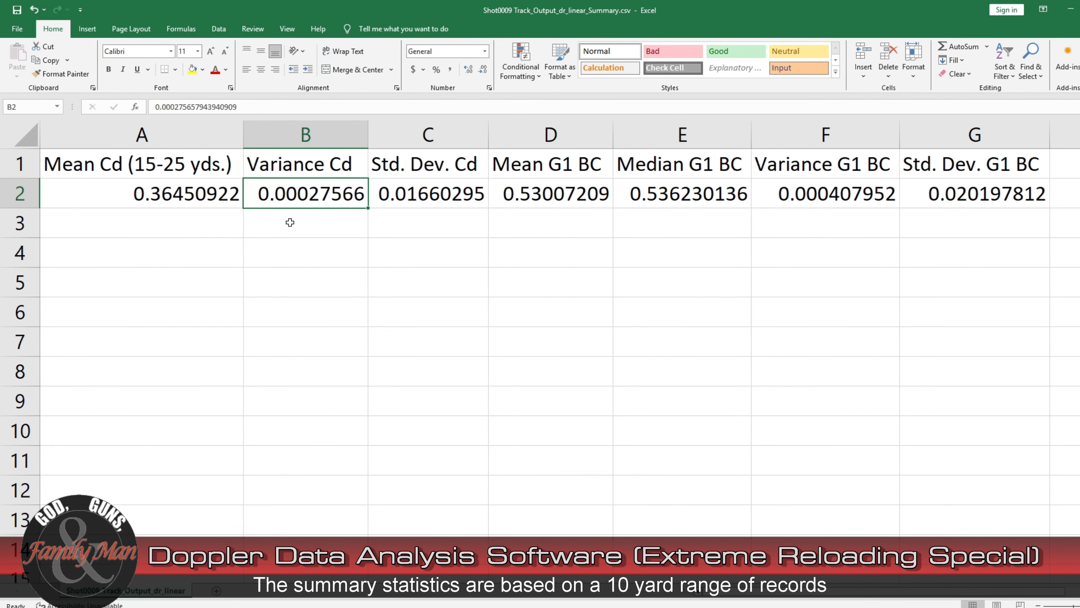
left_click(192, 68)
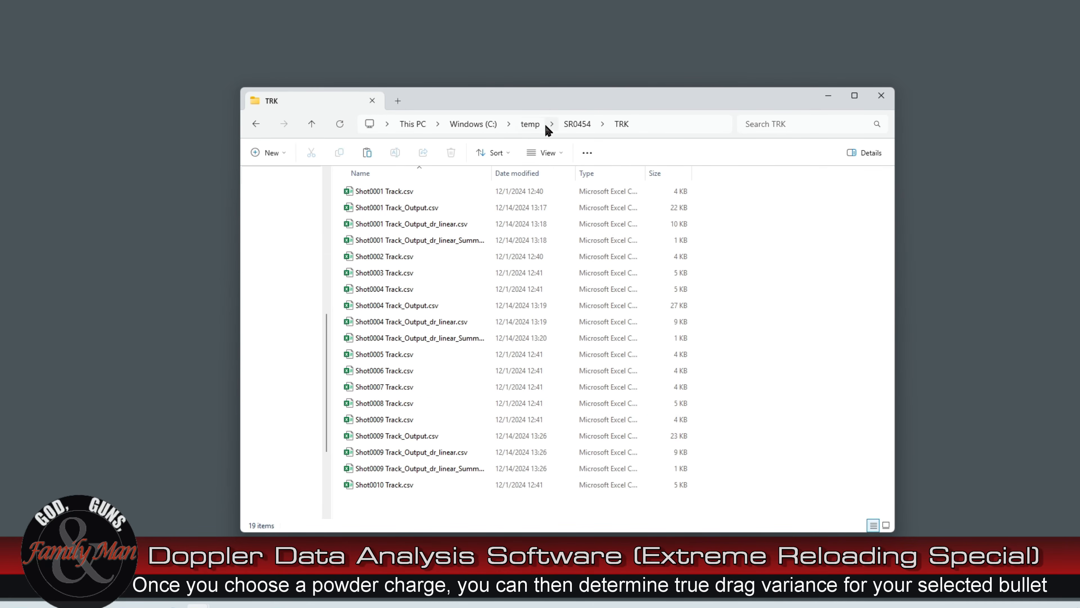
Open Shot0001 Track_Output_dr_meanCd_Summary.csv from the TRK folder of SR0435 and examine its Variance Cd value.
left_click(530, 123)
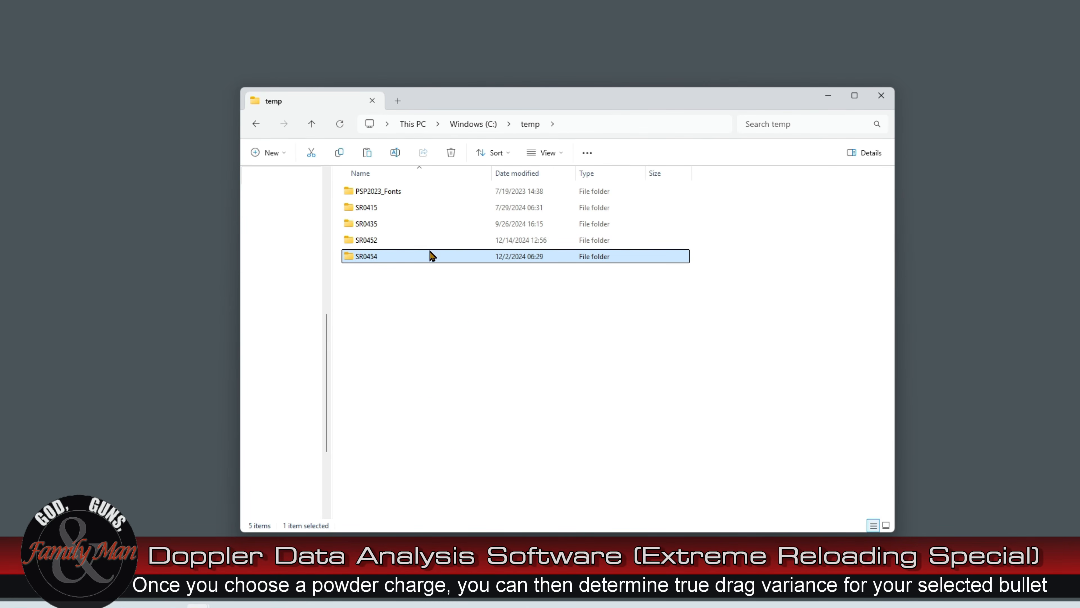
double_click(367, 226)
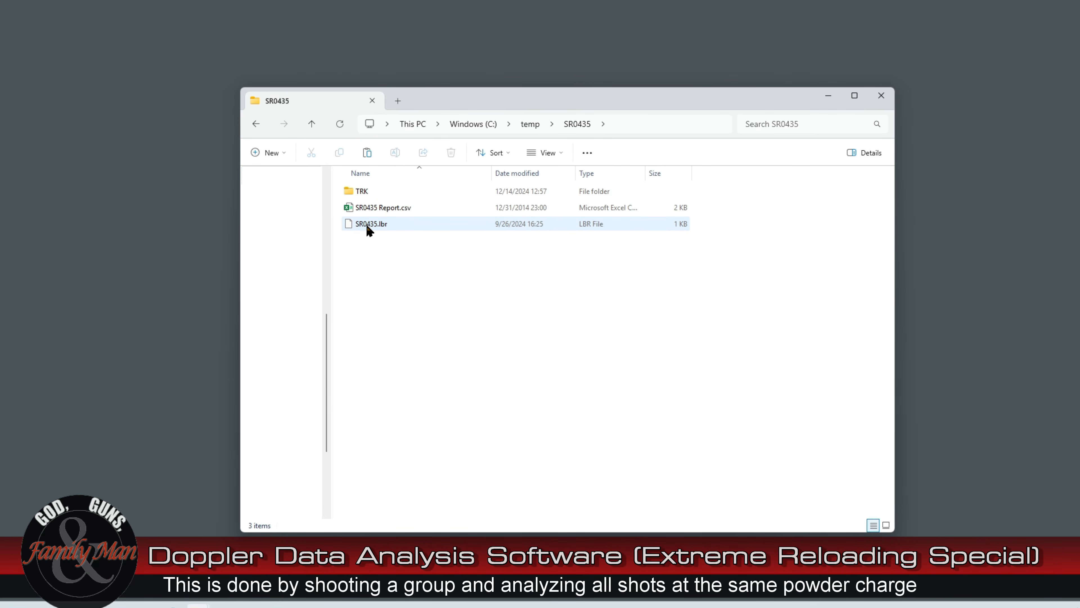
double_click(359, 192)
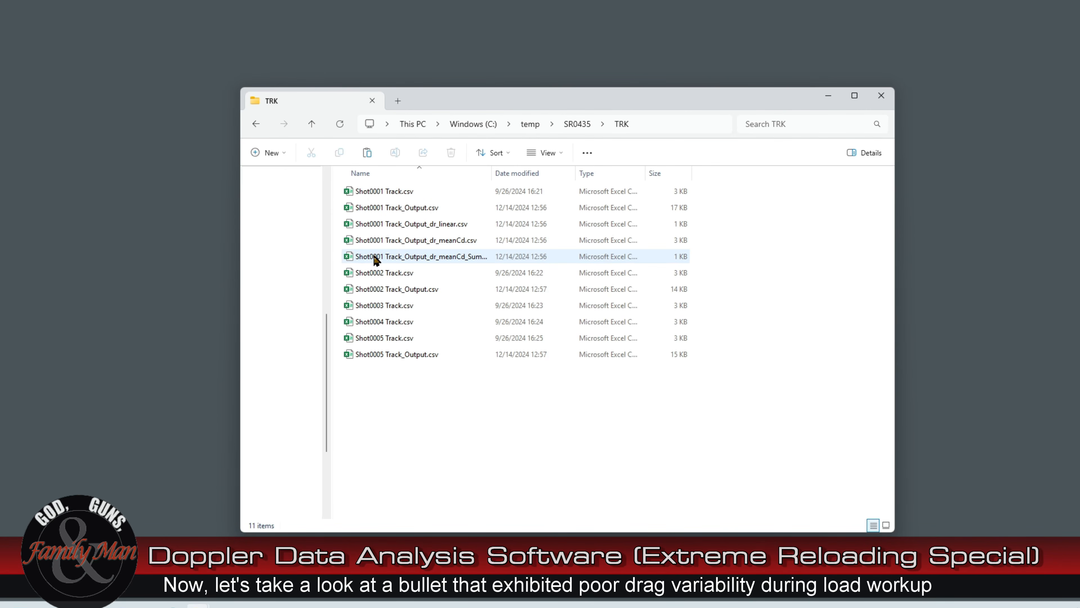
double_click(411, 257)
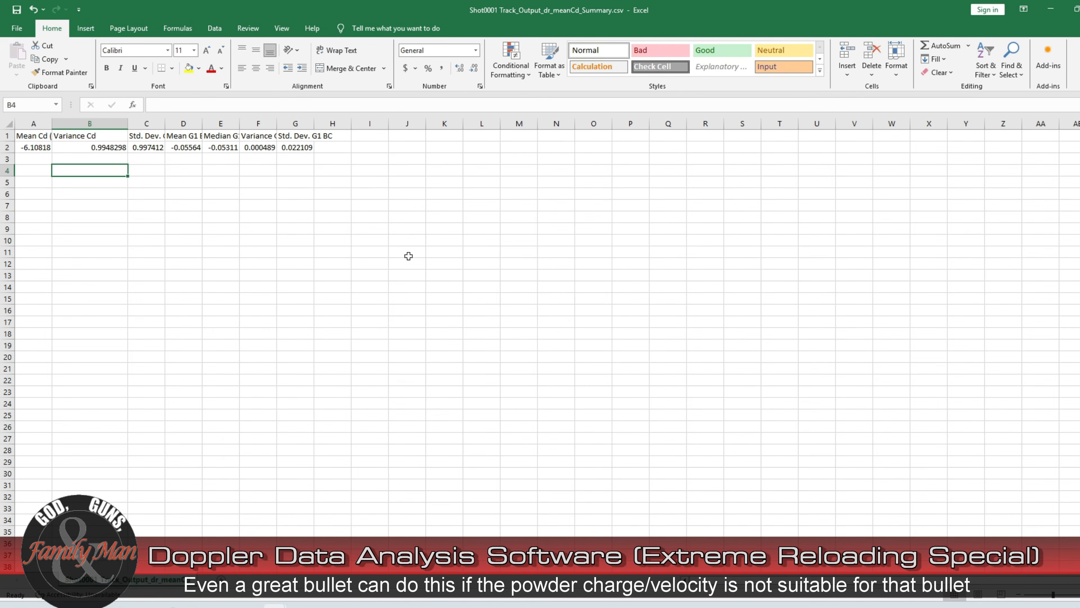
left_click(91, 123)
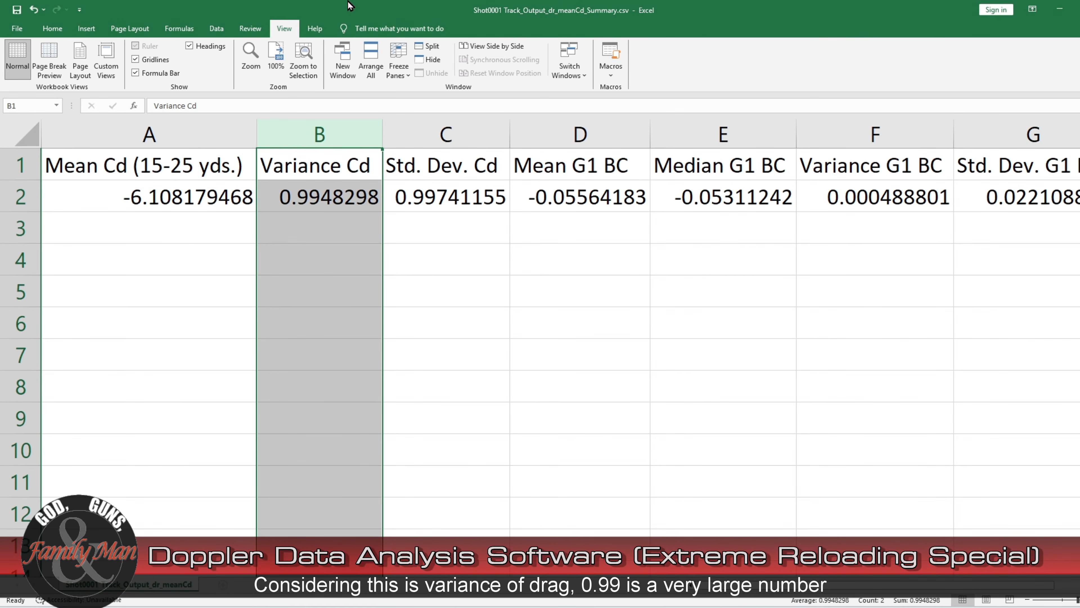
left_click(314, 198)
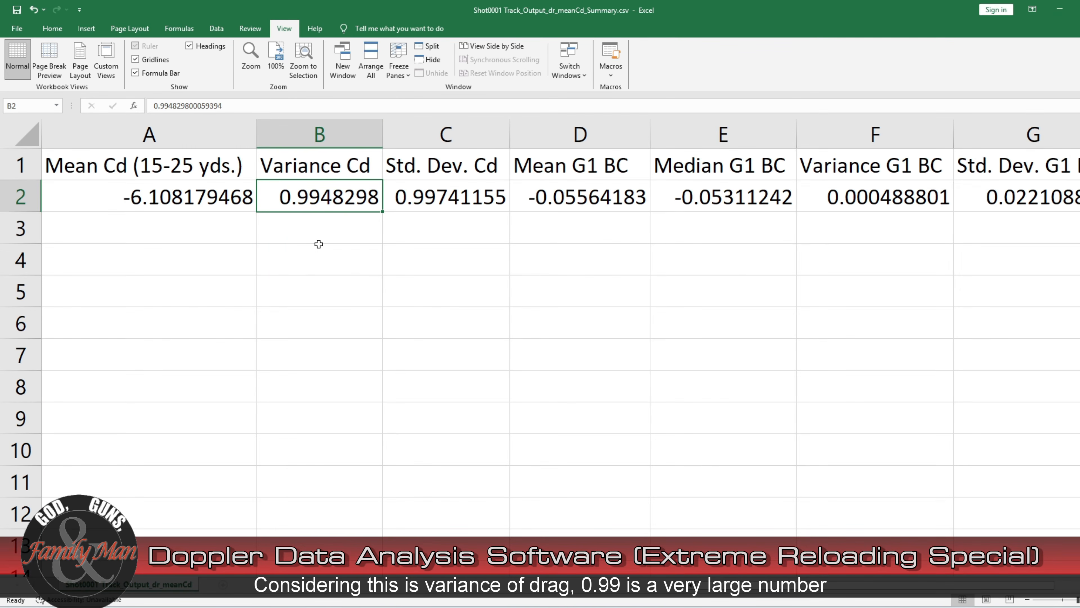